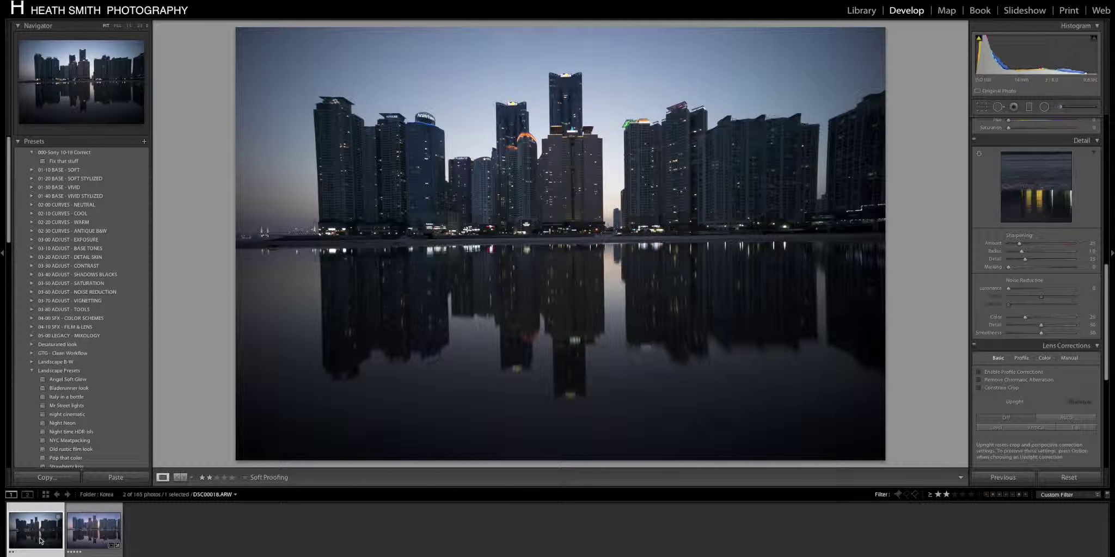
Step: Preview the finished edited TIF, then return to the raw DSC00018.ARW skyline photo
{"action": "key", "text": "Right"}
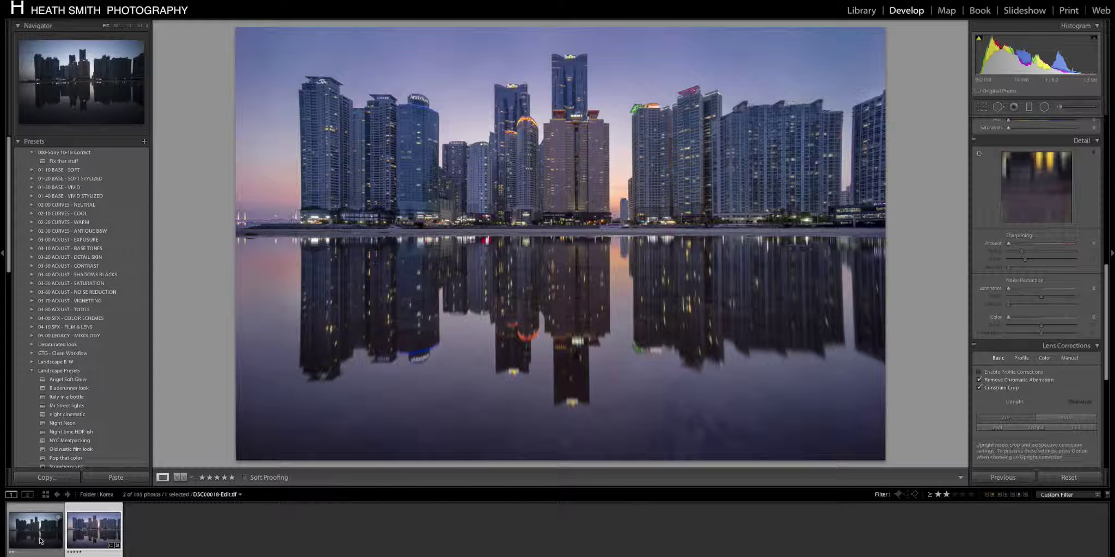
{"action": "left_click", "coordinate": [40, 540]}
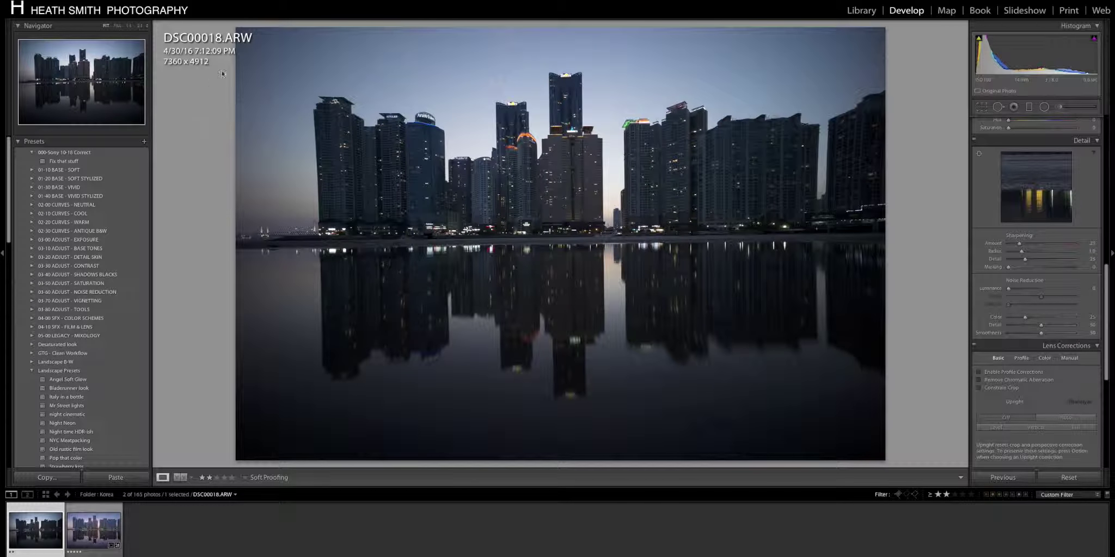
Step: Show the exposure and lens info overlay and check detail at 1:1 before zooming back out
{"action": "key", "text": "i"}
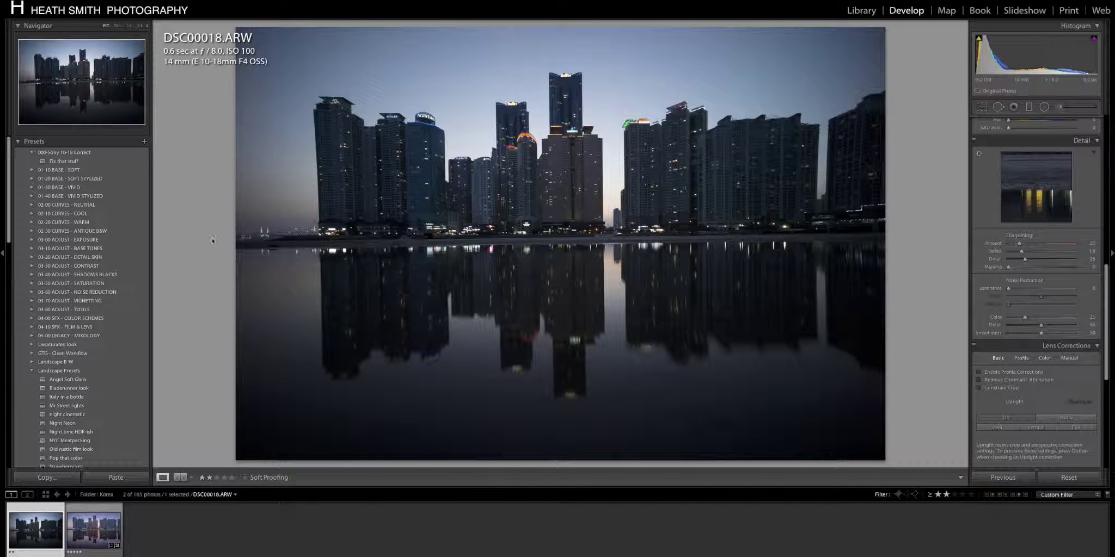
{"action": "left_click", "coordinate": [538, 218]}
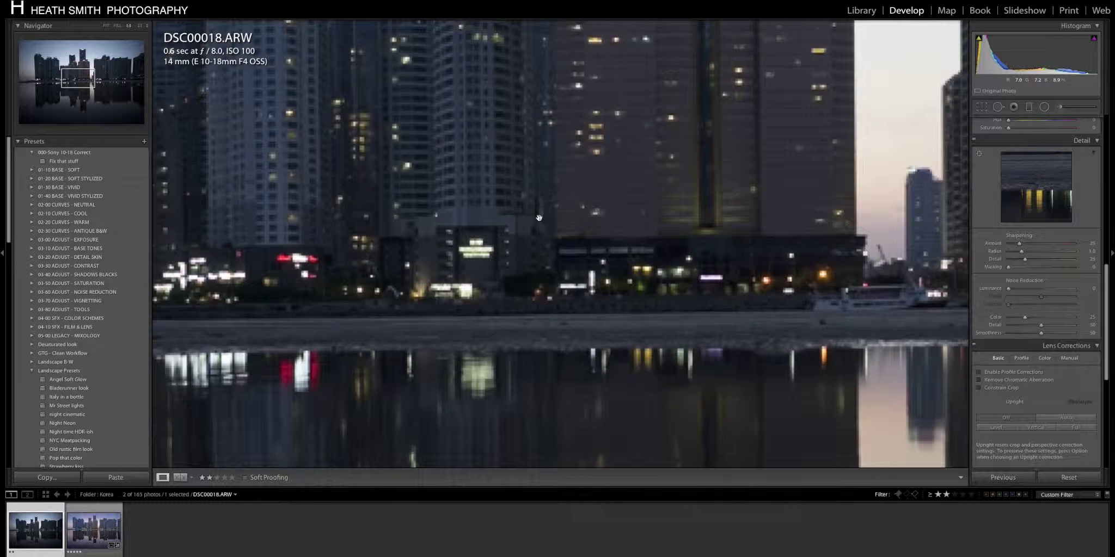
{"action": "left_click", "coordinate": [538, 218]}
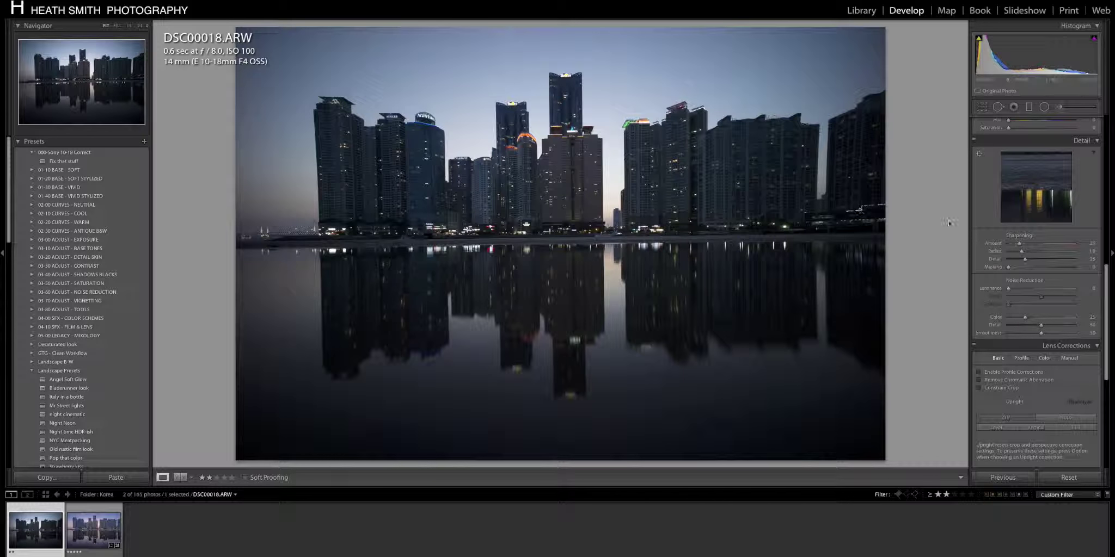
Step: Set Highlights to -49 and Shadows to +44 in the Basic panel
{"action": "scroll", "coordinate": [1020, 259], "scroll_direction": "up", "scroll_amount": 10}
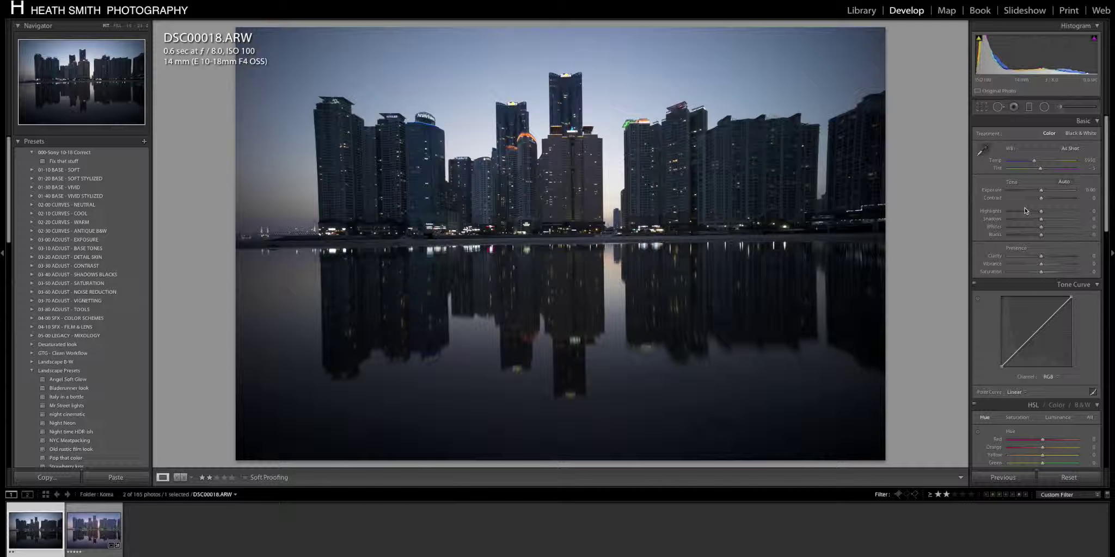
{"action": "left_click", "coordinate": [1024, 210]}
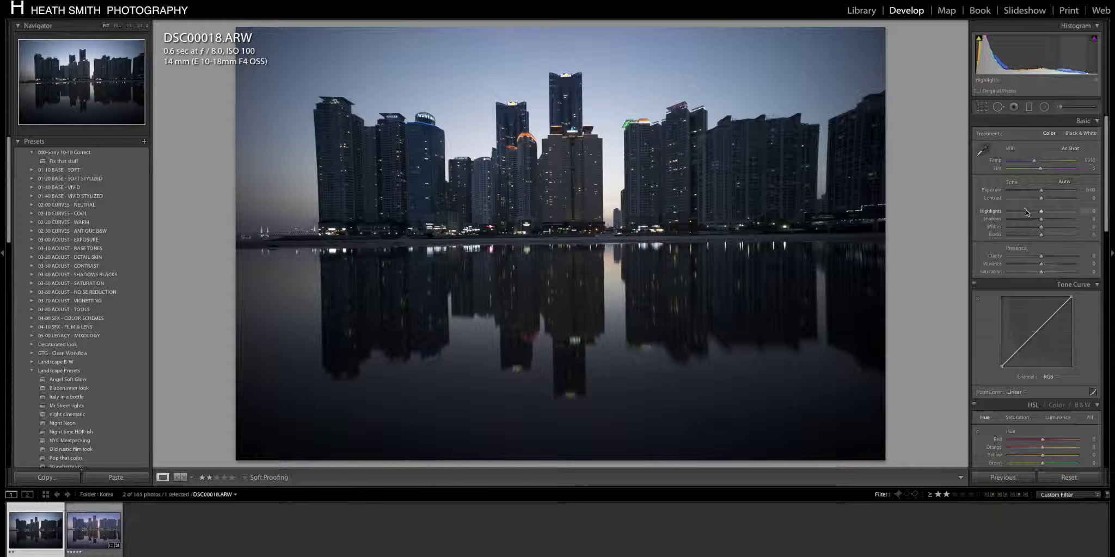
{"action": "left_click", "coordinate": [1055, 219]}
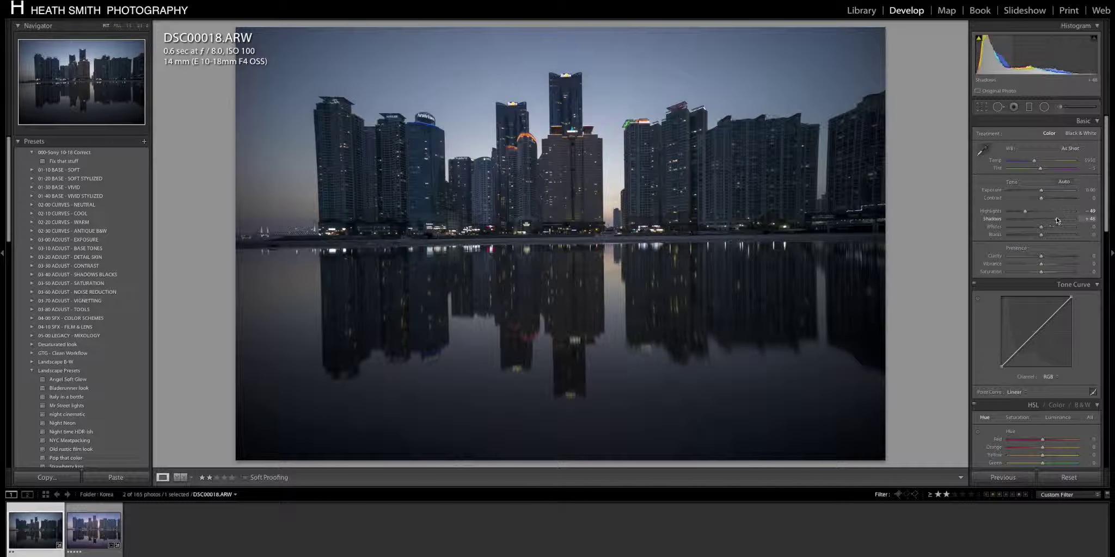
Step: Turn Sharpening Amount down to 0 and enable lens profile corrections
{"action": "scroll", "coordinate": [1055, 217], "scroll_direction": "down", "scroll_amount": 5}
{"action": "scroll", "coordinate": [1055, 217], "scroll_direction": "down", "scroll_amount": 3}
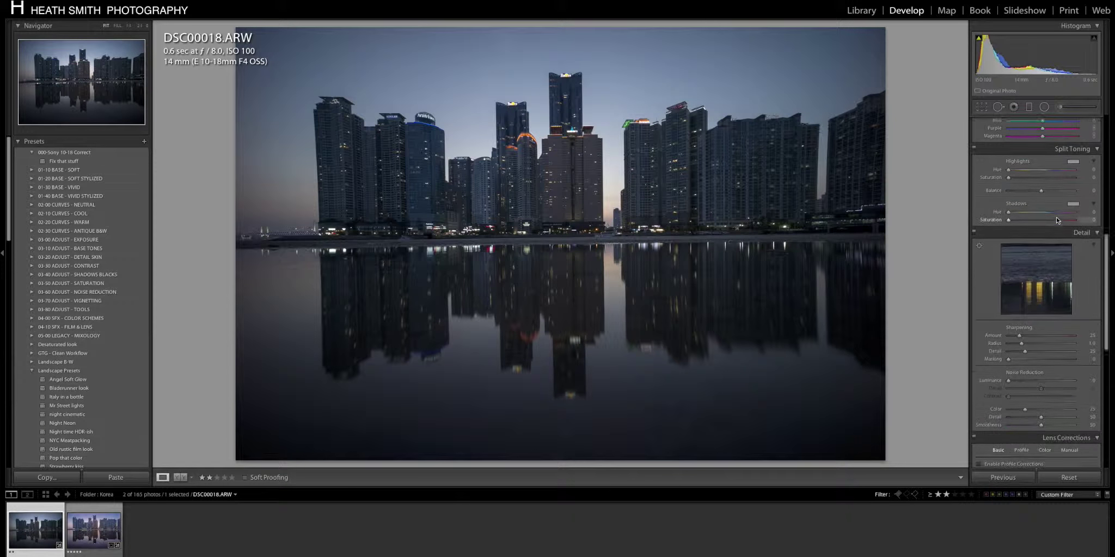
{"action": "left_click_drag", "start_coordinate": [1018, 294], "coordinate": [983, 299]}
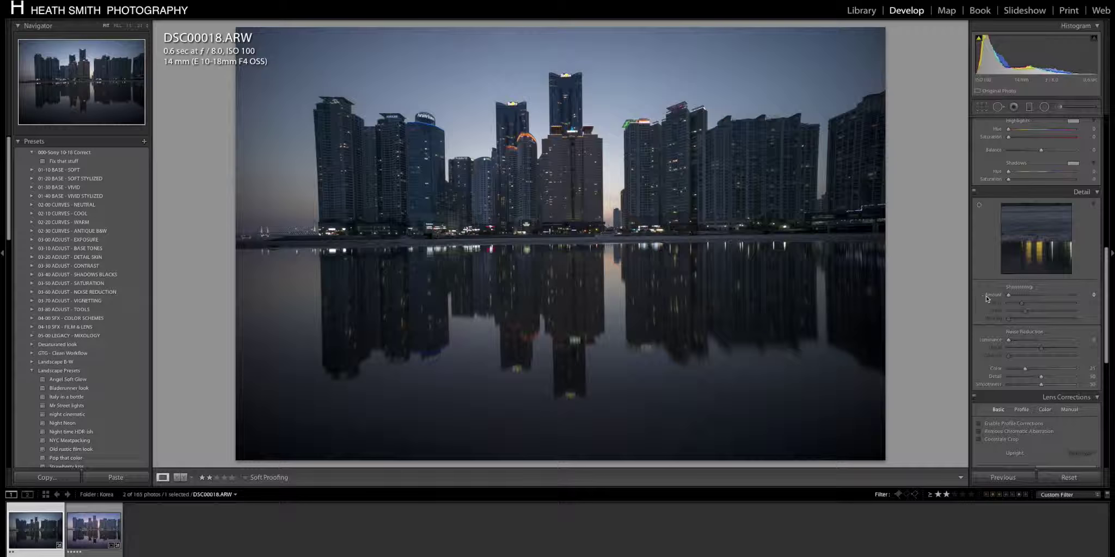
{"action": "scroll", "coordinate": [1025, 299], "scroll_direction": "down", "scroll_amount": 3}
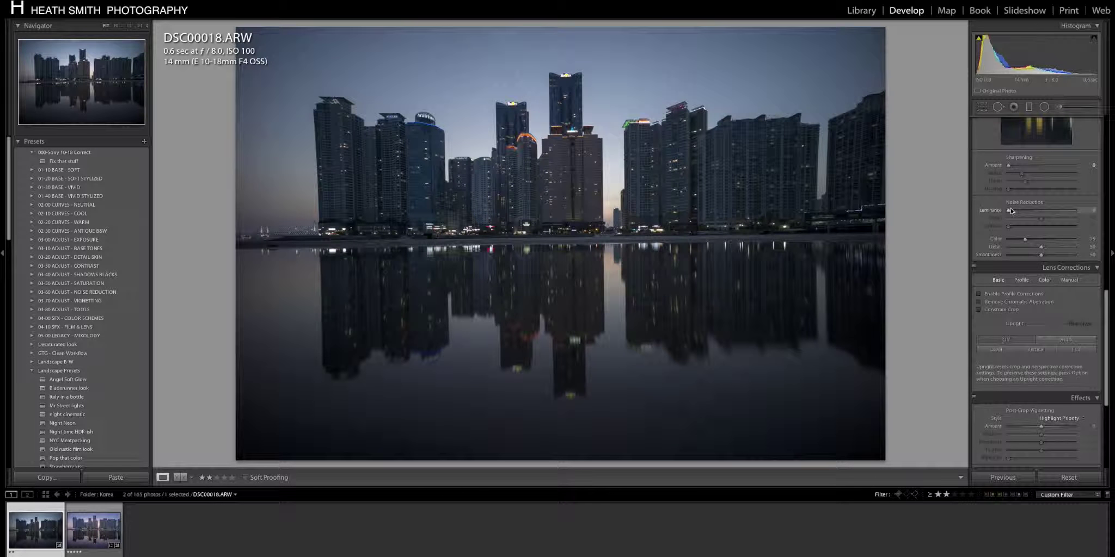
{"action": "left_click", "coordinate": [983, 295]}
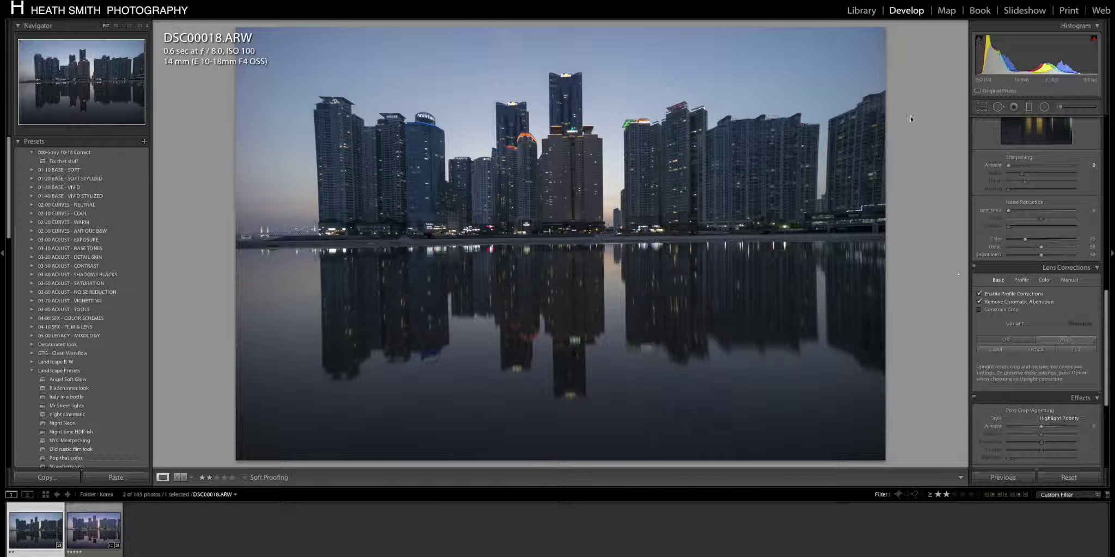
Step: Compare lens corrections, apply Upright Auto to straighten the towers, and select the edited copy
{"action": "left_click", "coordinate": [980, 294]}
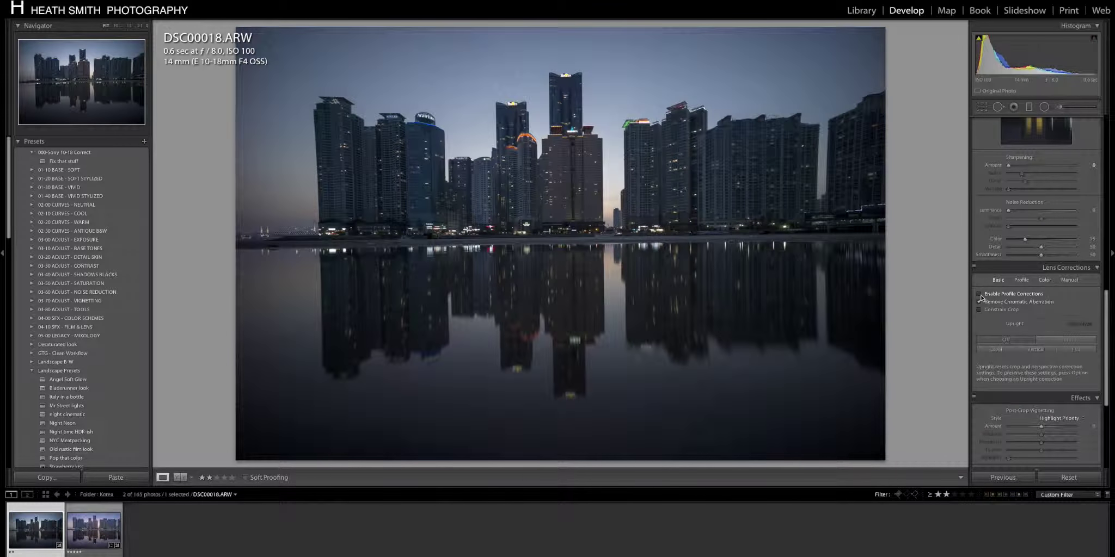
{"action": "left_click", "coordinate": [980, 295]}
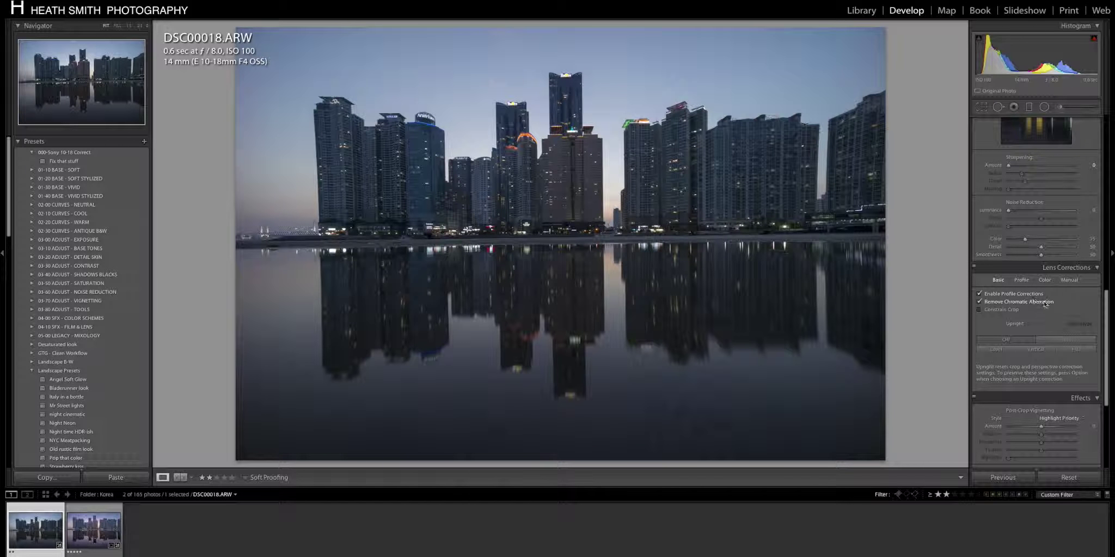
{"action": "left_click", "coordinate": [1060, 342]}
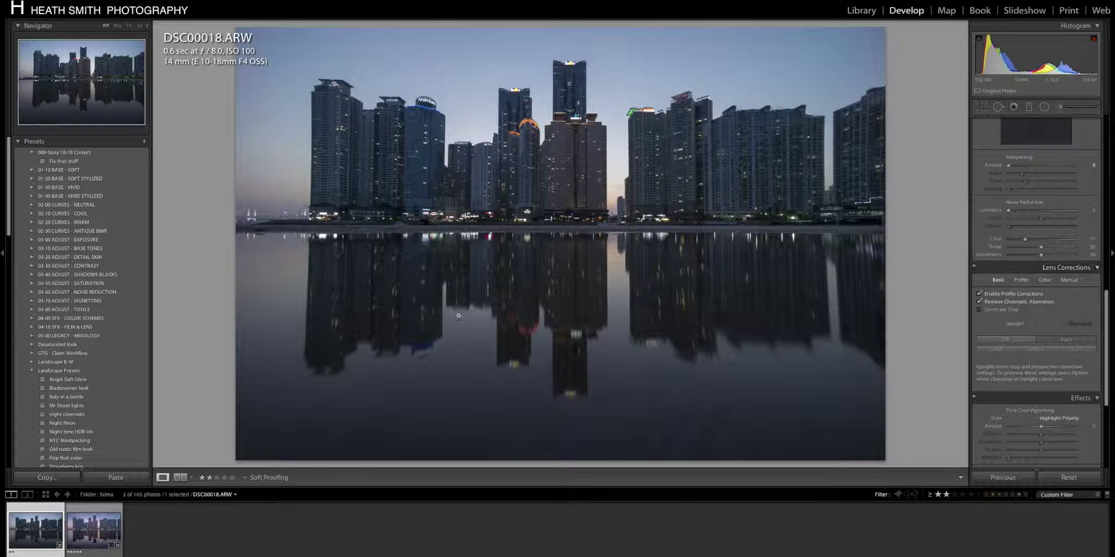
{"action": "left_click", "coordinate": [77, 517]}
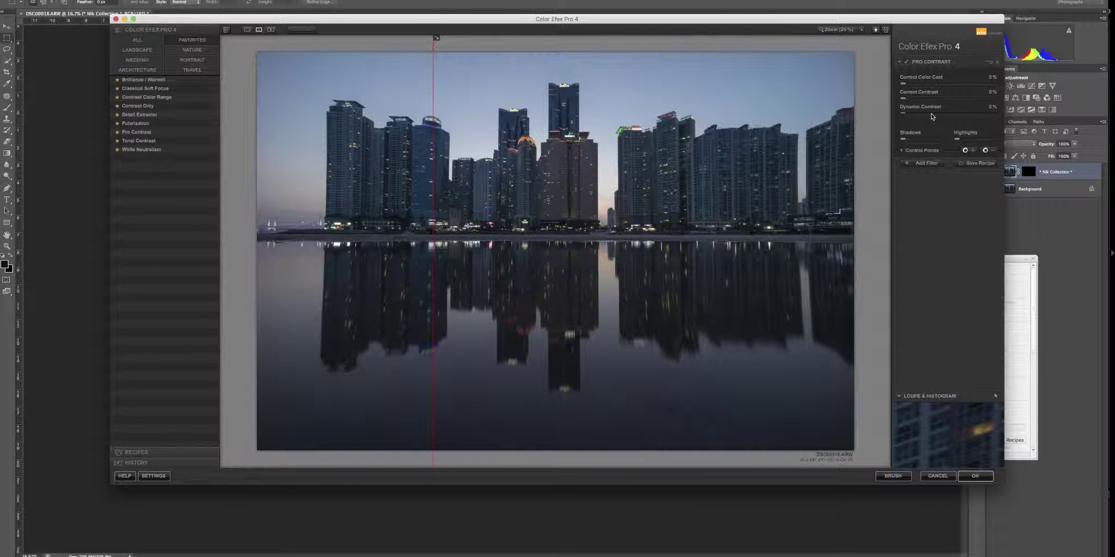
Step: Set Pro Contrast to 34% dynamic contrast, 15% contrast correction and about 30% color cast correction
{"action": "left_click", "coordinate": [931, 114]}
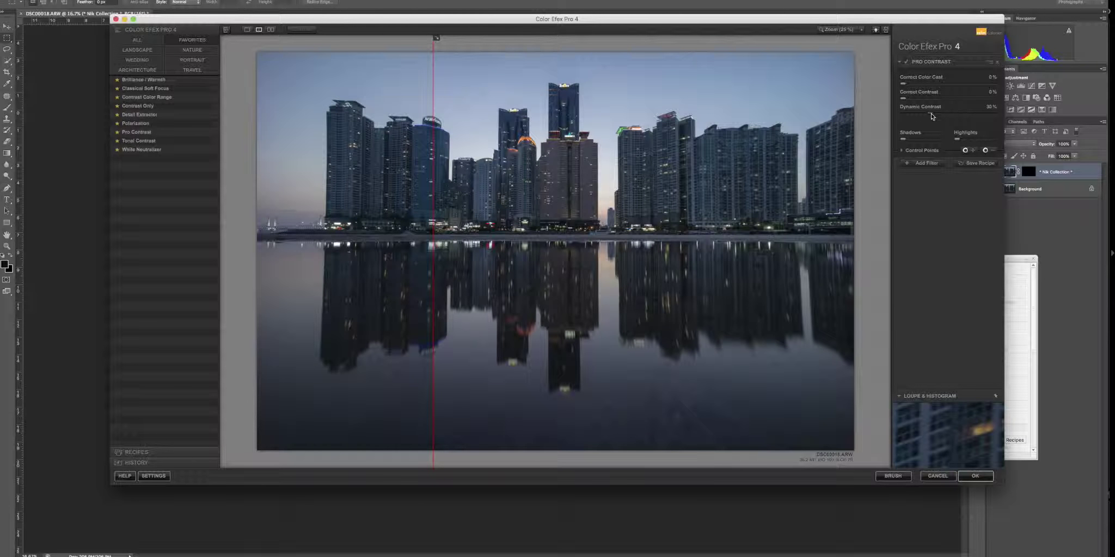
{"action": "left_click_drag", "start_coordinate": [931, 115], "coordinate": [936, 116]}
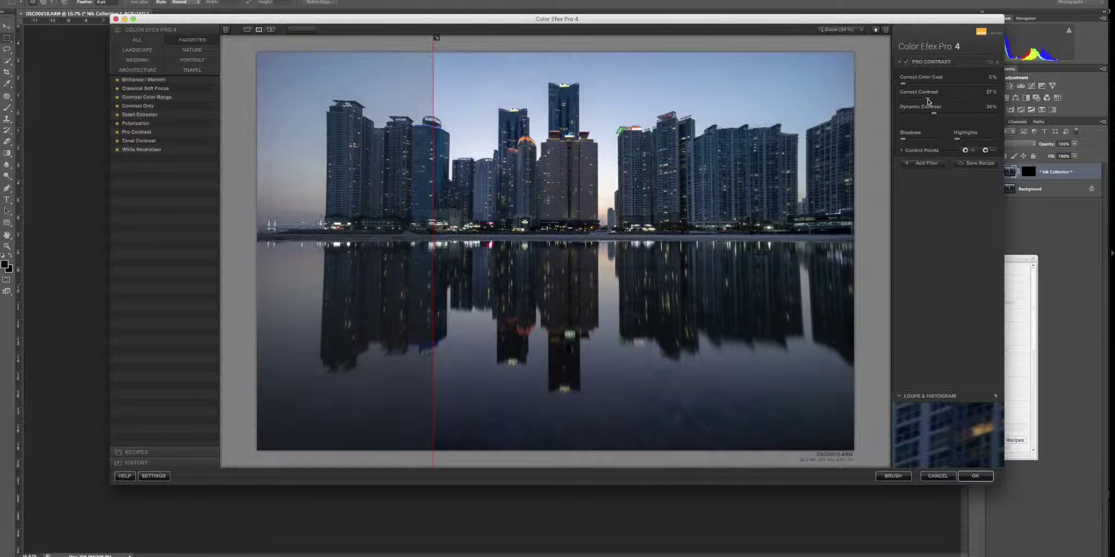
{"action": "left_click", "coordinate": [920, 100]}
{"action": "left_click_drag", "start_coordinate": [920, 101], "coordinate": [918, 101]}
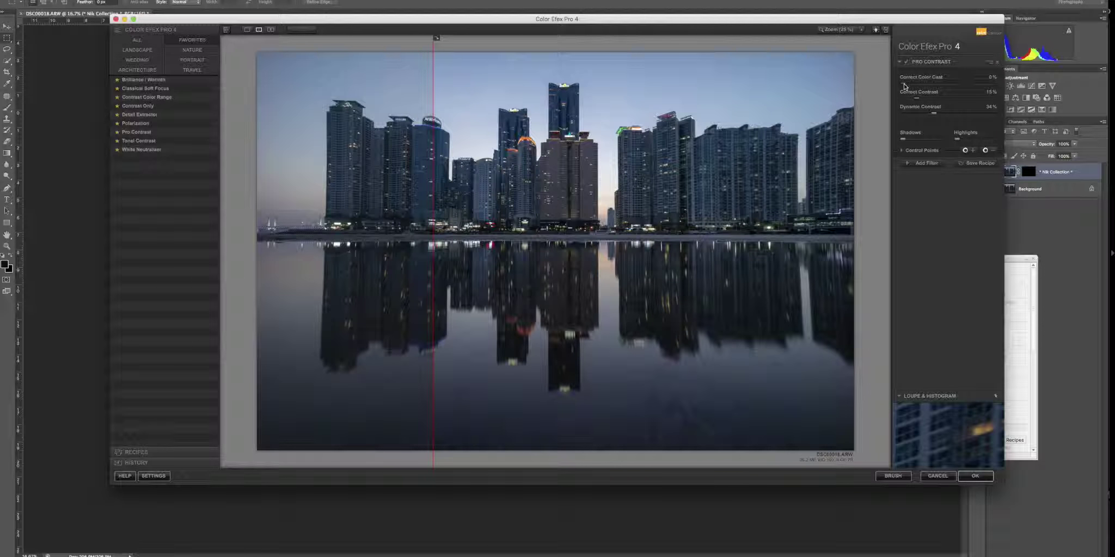
{"action": "left_click_drag", "start_coordinate": [904, 86], "coordinate": [1006, 93]}
{"action": "left_click", "coordinate": [902, 83]}
{"action": "left_click_drag", "start_coordinate": [902, 83], "coordinate": [928, 87]}
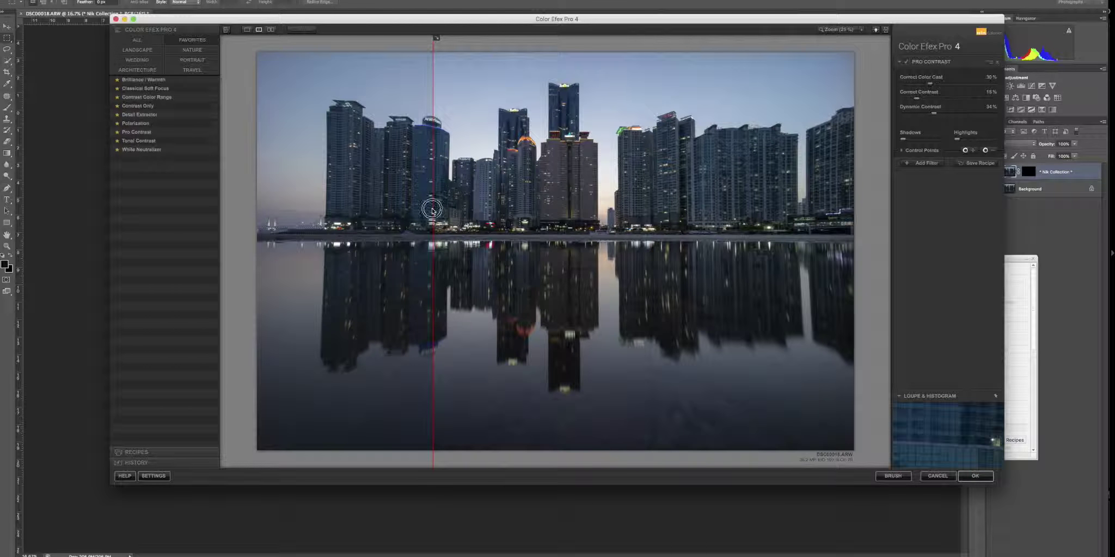
{"action": "left_click_drag", "start_coordinate": [432, 208], "coordinate": [269, 176]}
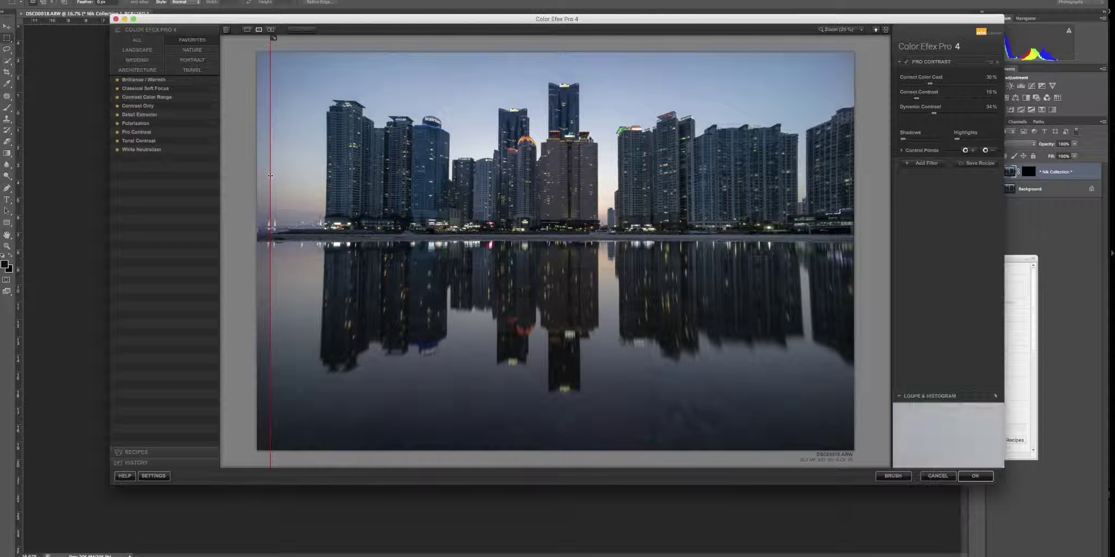
Step: Add a Polarization filter with increased strength and a lowered rotation angle
{"action": "left_click", "coordinate": [908, 162]}
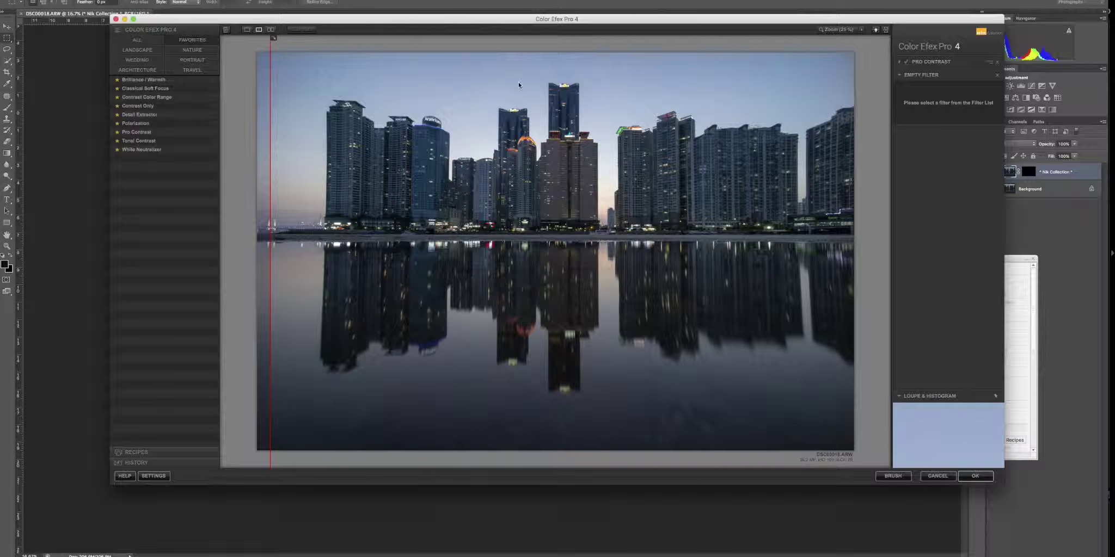
{"action": "left_click", "coordinate": [136, 124]}
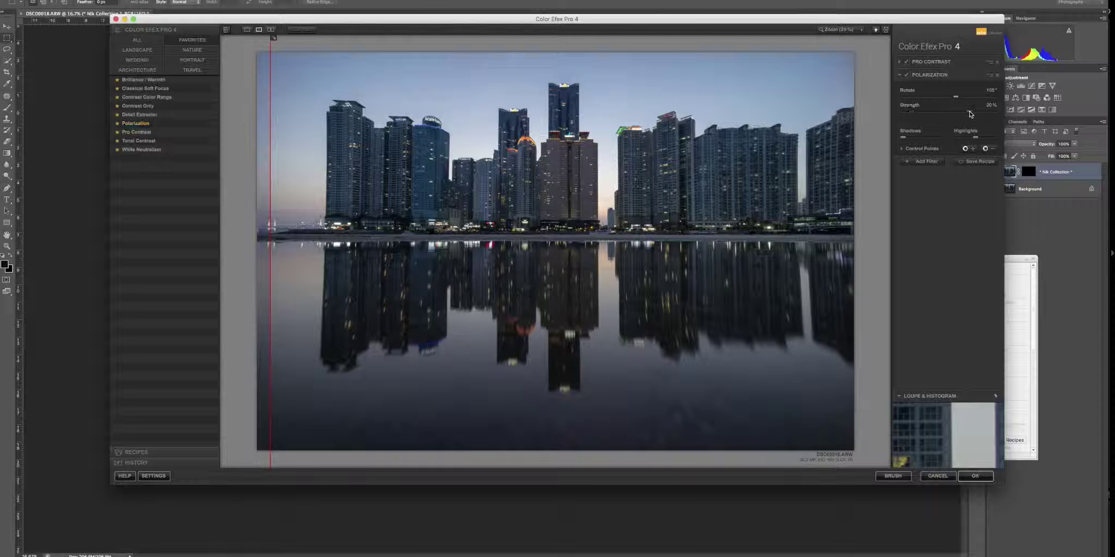
{"action": "left_click", "coordinate": [978, 113]}
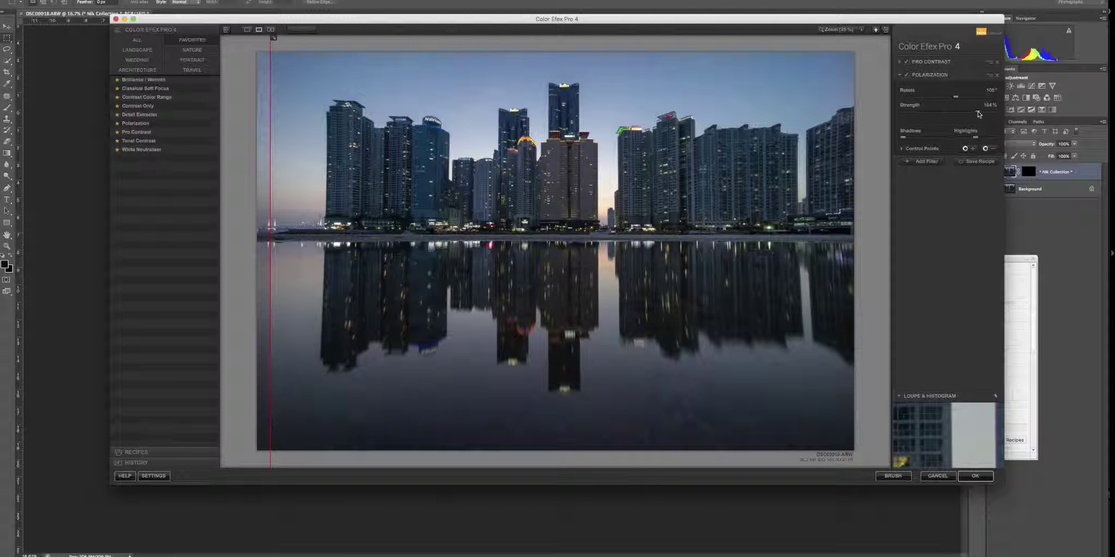
{"action": "left_click", "coordinate": [939, 98]}
{"action": "left_click_drag", "start_coordinate": [939, 98], "coordinate": [964, 113]}
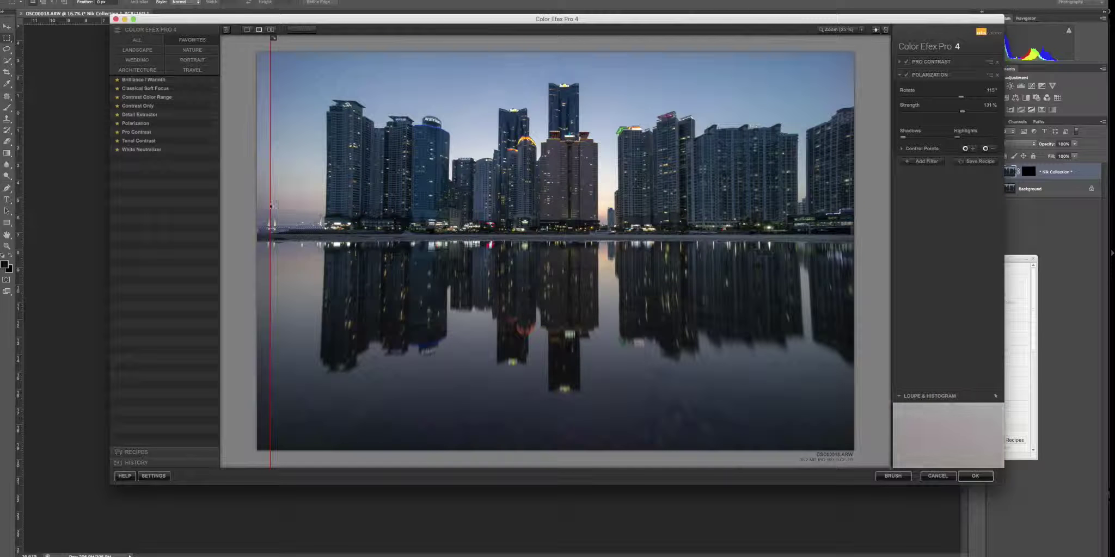
Step: Compare the skyline with Polarization off and on using the before/after split
{"action": "left_click_drag", "start_coordinate": [269, 205], "coordinate": [295, 188]}
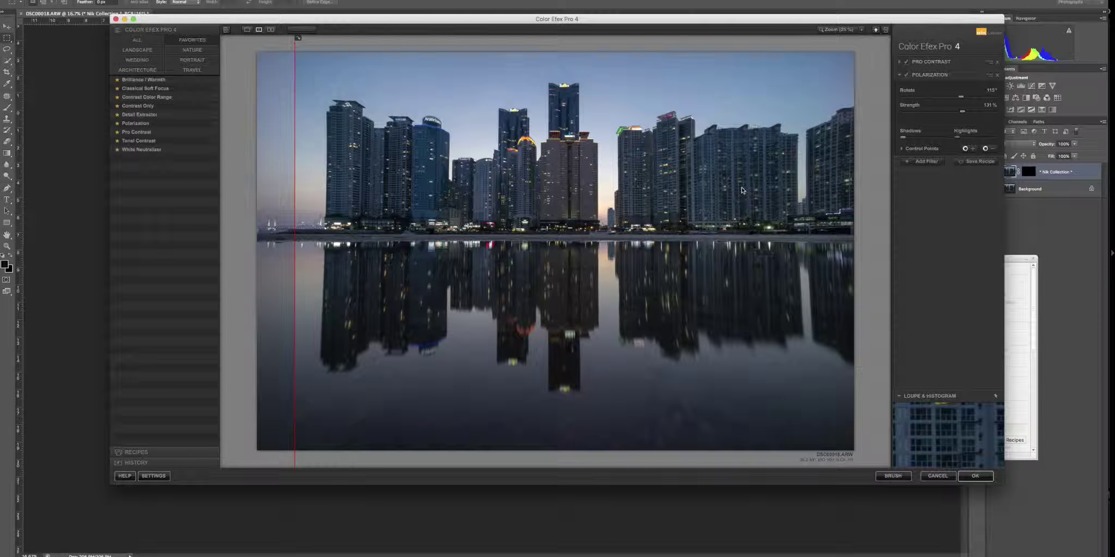
{"action": "left_click", "coordinate": [907, 76]}
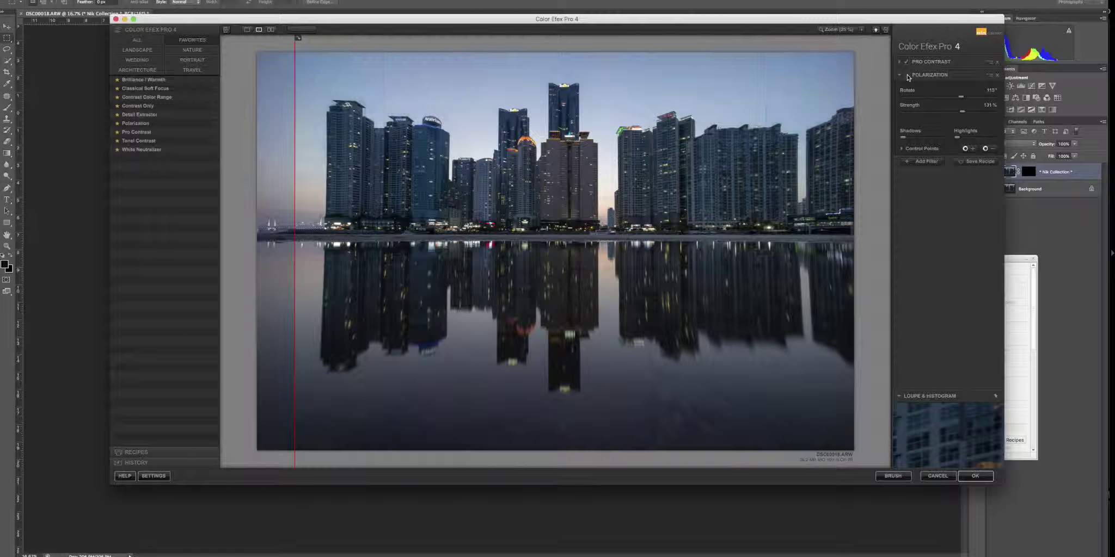
{"action": "left_click", "coordinate": [906, 76]}
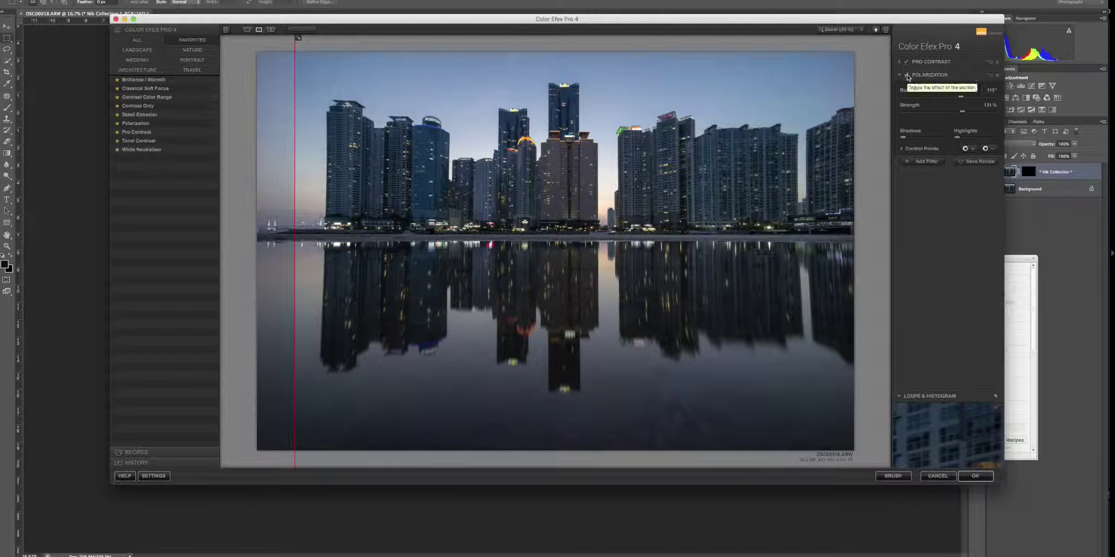
Step: Place Polarization control points across the upper sky and view their mask
{"action": "left_click", "coordinate": [985, 149]}
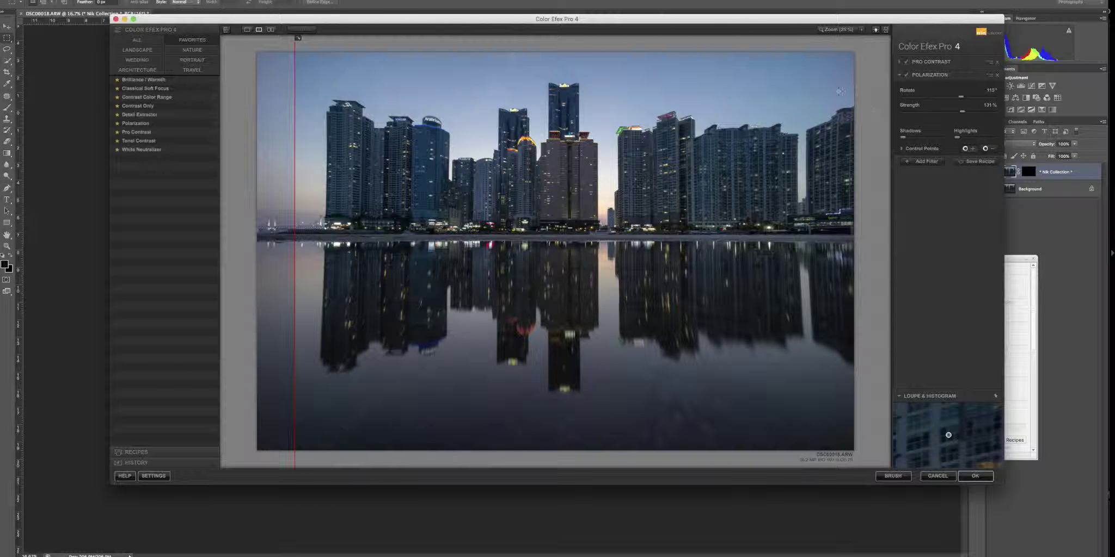
{"action": "left_click", "coordinate": [813, 83]}
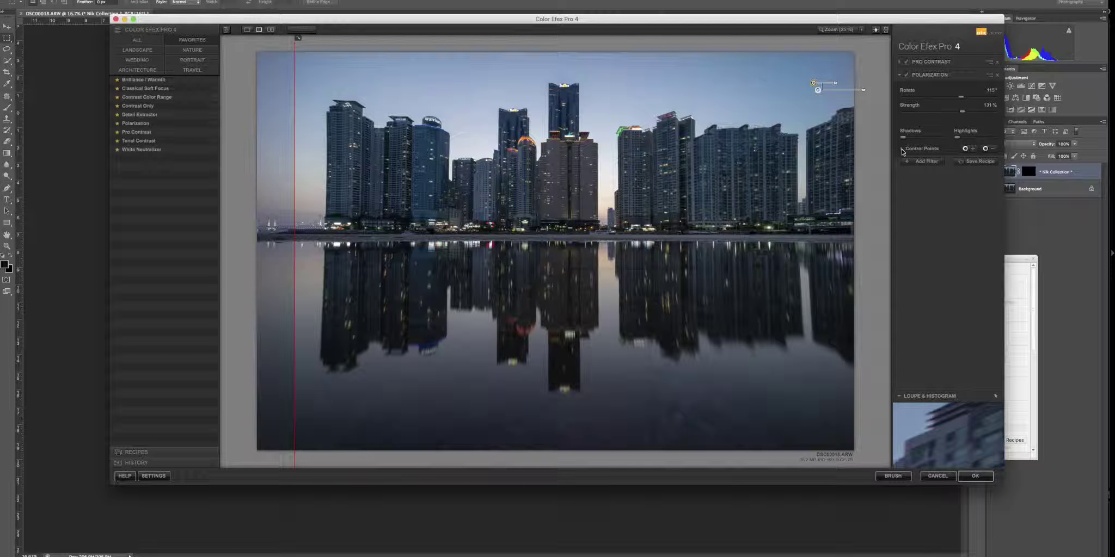
{"action": "left_click", "coordinate": [901, 149]}
{"action": "left_click", "coordinate": [995, 184]}
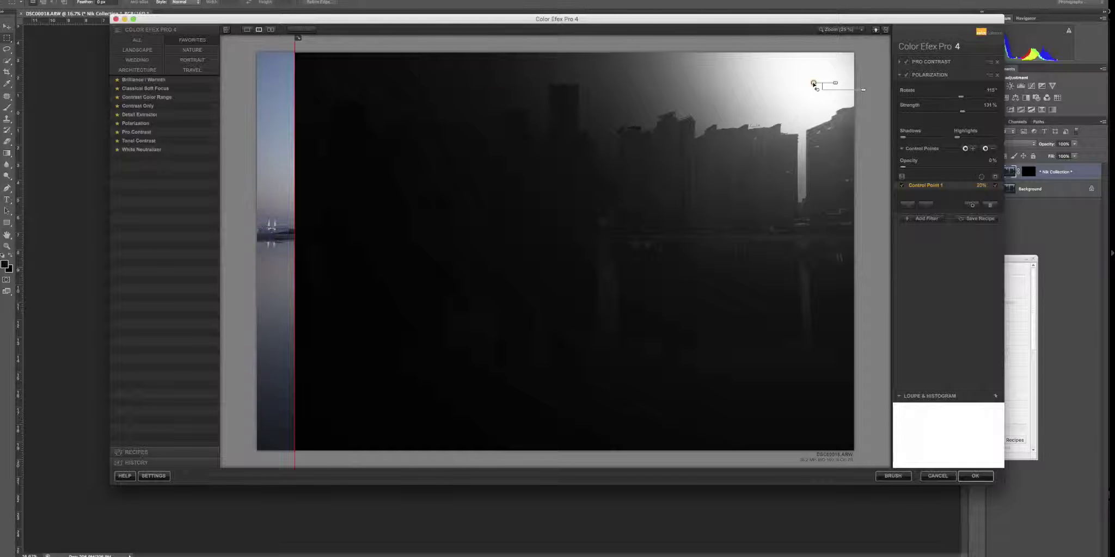
{"action": "left_click", "coordinate": [721, 79]}
{"action": "left_click", "coordinate": [621, 99]}
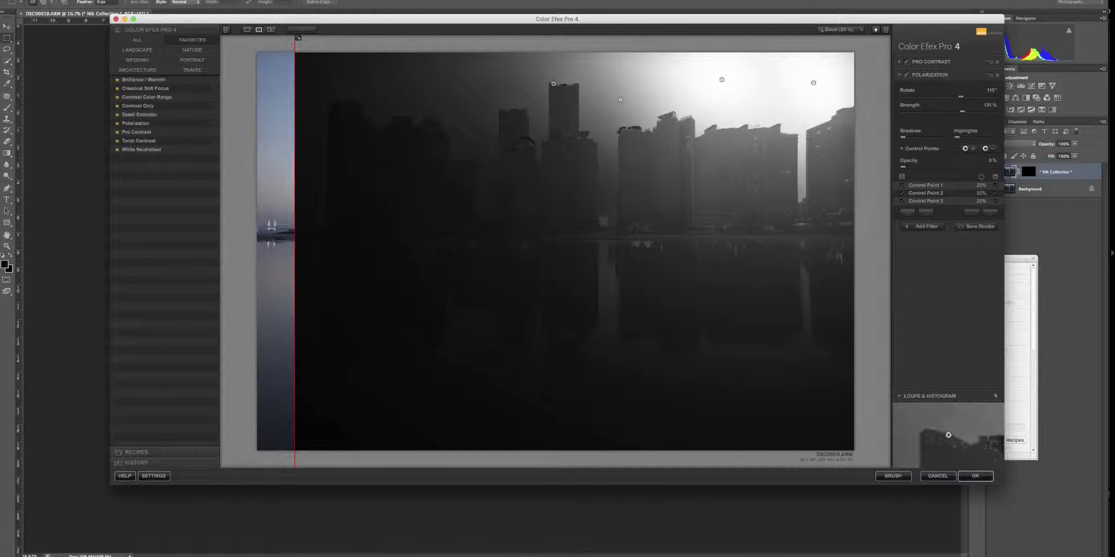
{"action": "left_click", "coordinate": [511, 81]}
{"action": "left_click", "coordinate": [434, 91]}
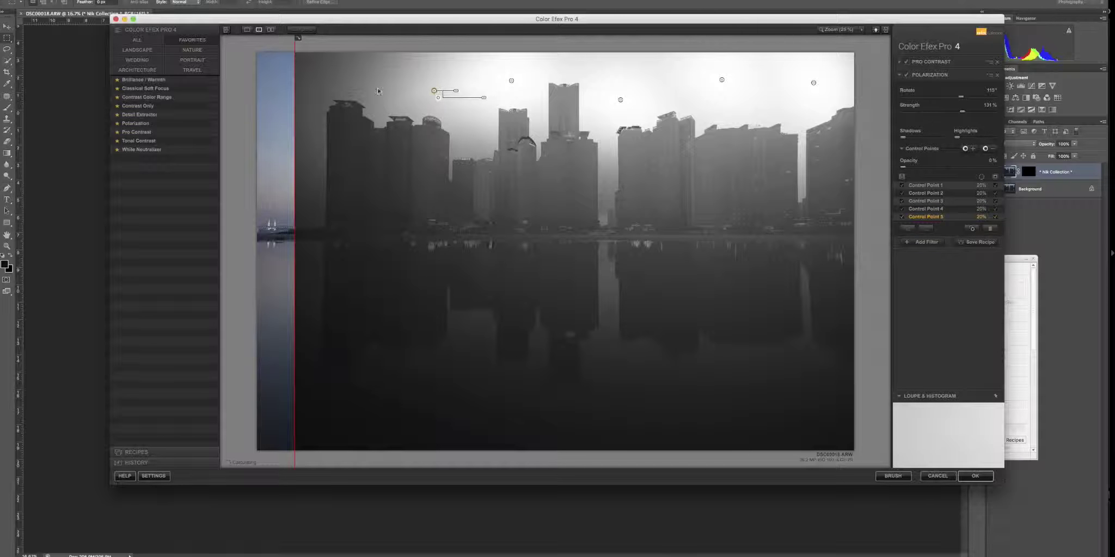
{"action": "left_click", "coordinate": [308, 88]}
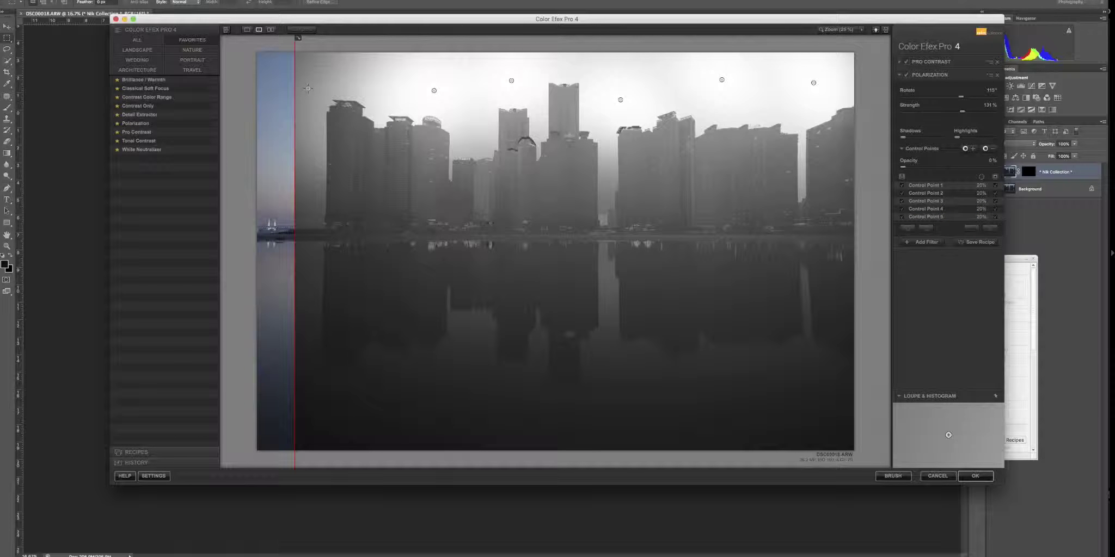
{"action": "left_click", "coordinate": [308, 88]}
{"action": "left_click_drag", "start_coordinate": [294, 114], "coordinate": [257, 115]}
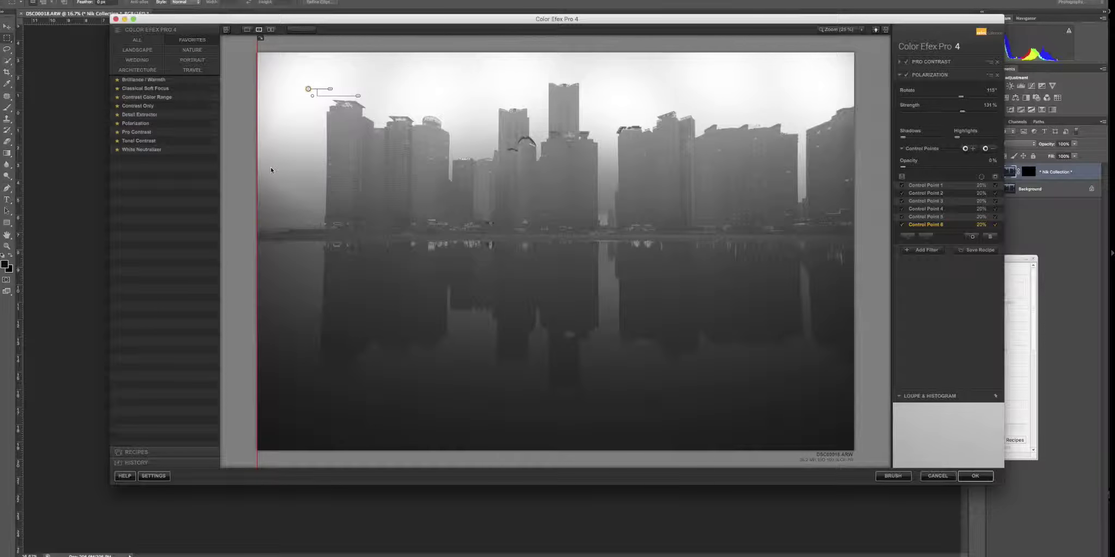
Step: Add control points on the left sky and along the lower water
{"action": "left_click", "coordinate": [284, 188]}
{"action": "left_click", "coordinate": [283, 189]}
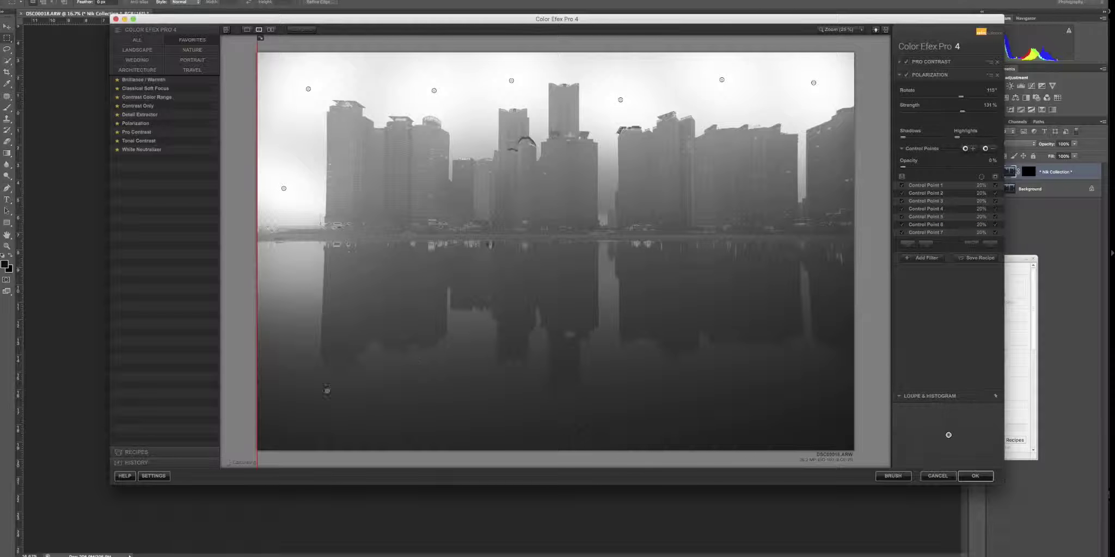
{"action": "left_click", "coordinate": [295, 395]}
{"action": "left_click", "coordinate": [448, 395]}
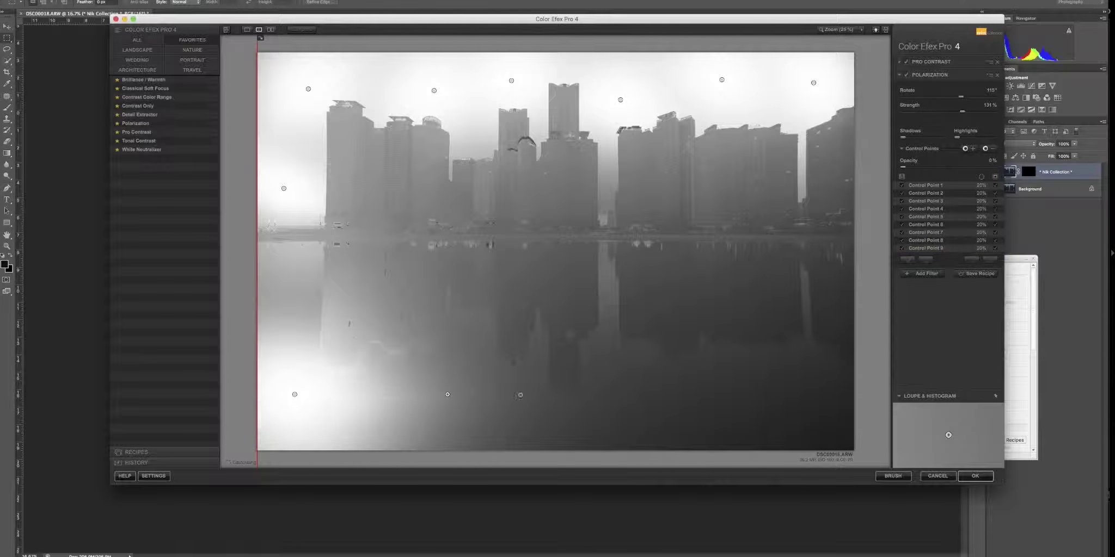
{"action": "left_click", "coordinate": [679, 408]}
{"action": "left_click", "coordinate": [812, 401]}
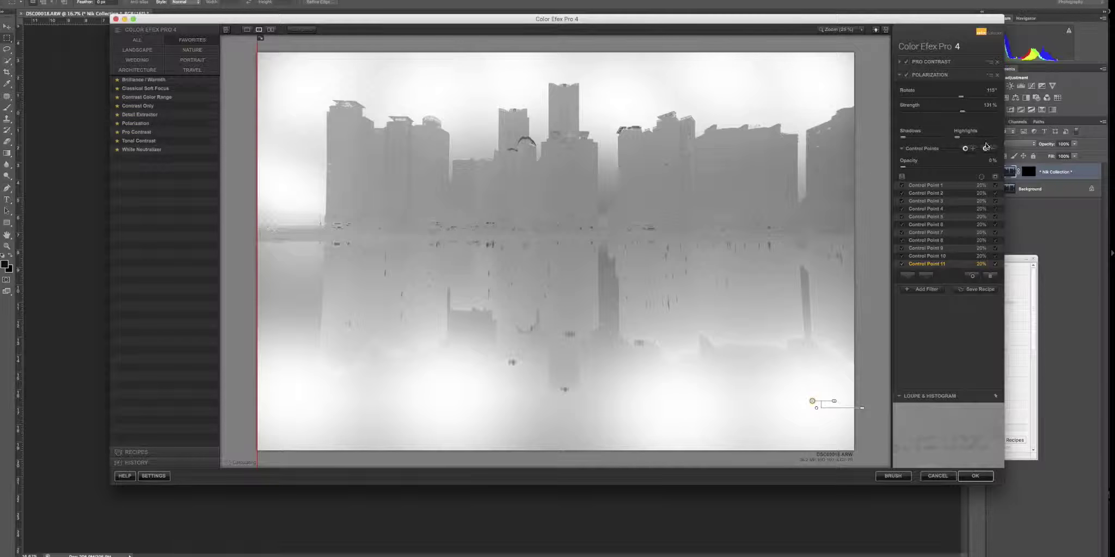
Step: Add 0%-opacity control points on the towers and reflections, then leave the mask view
{"action": "left_click", "coordinate": [965, 148]}
{"action": "left_click", "coordinate": [786, 193]}
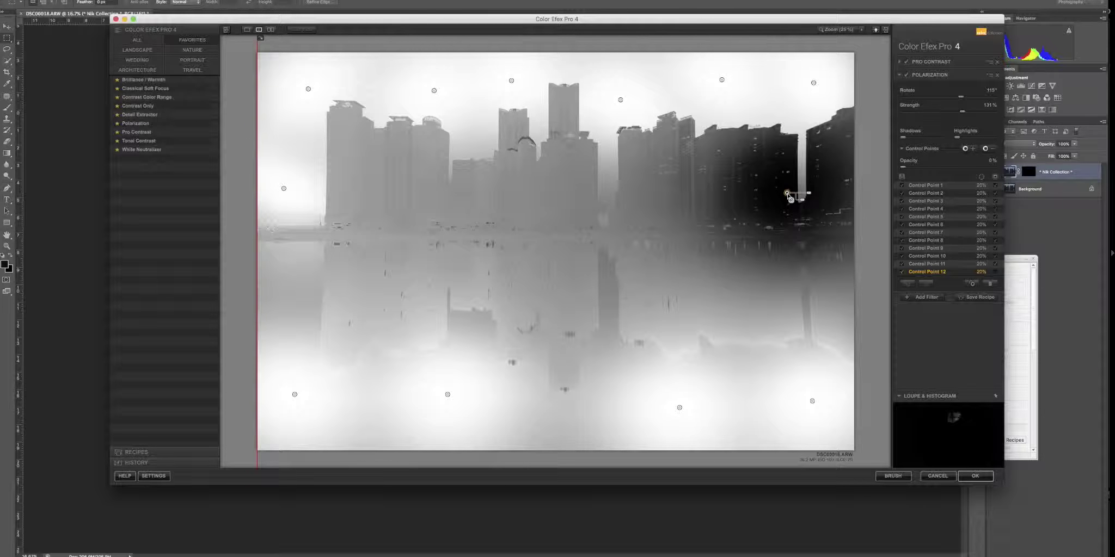
{"action": "left_click_drag", "start_coordinate": [787, 193], "coordinate": [648, 188]}
{"action": "left_click", "coordinate": [546, 190]}
{"action": "left_click", "coordinate": [486, 198]}
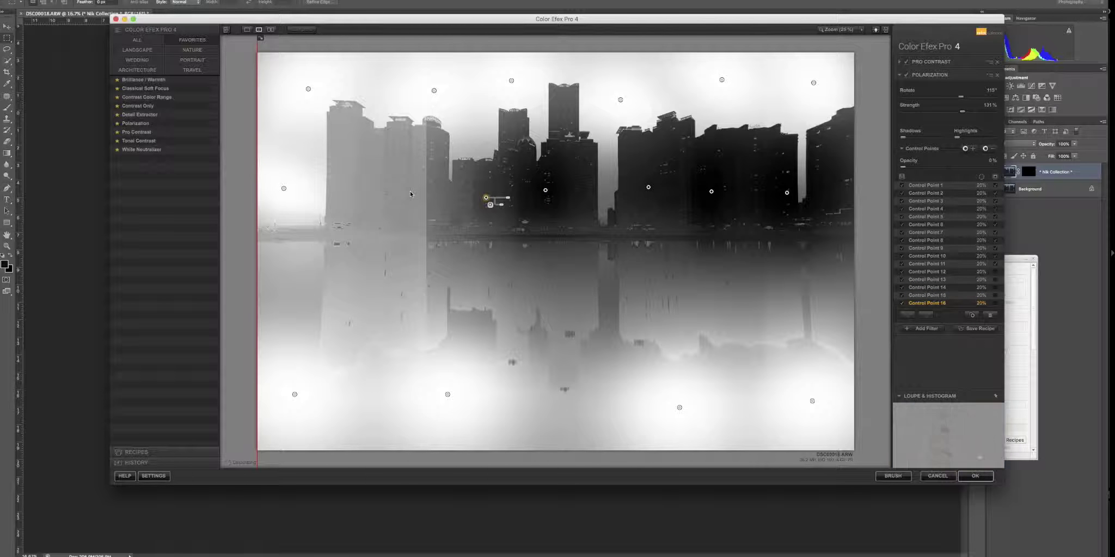
{"action": "left_click", "coordinate": [410, 192]}
{"action": "left_click", "coordinate": [363, 168]}
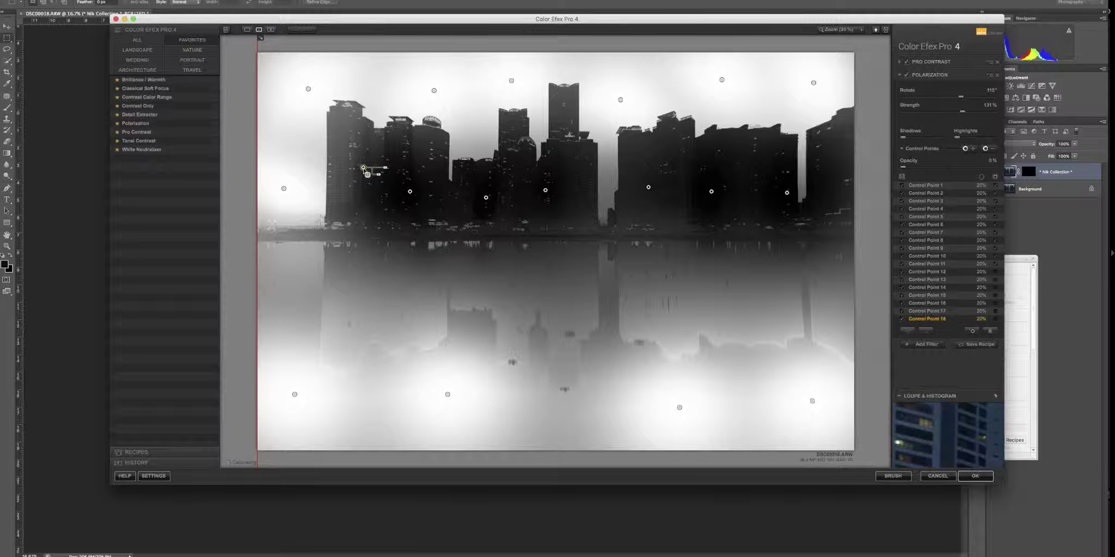
{"action": "left_click", "coordinate": [367, 300]}
{"action": "left_click", "coordinate": [494, 266]}
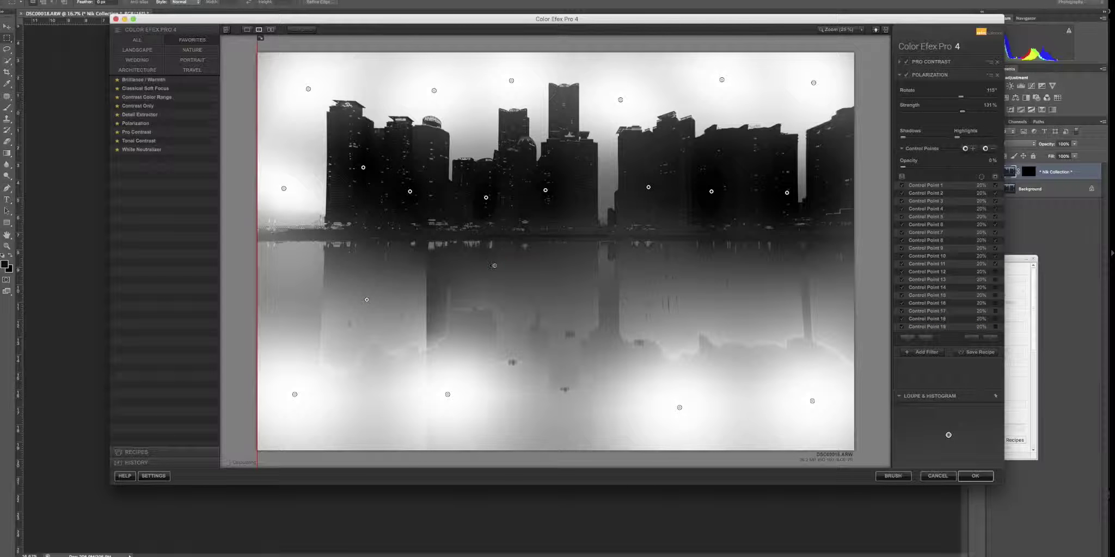
{"action": "left_click", "coordinate": [606, 273]}
{"action": "left_click", "coordinate": [670, 274]}
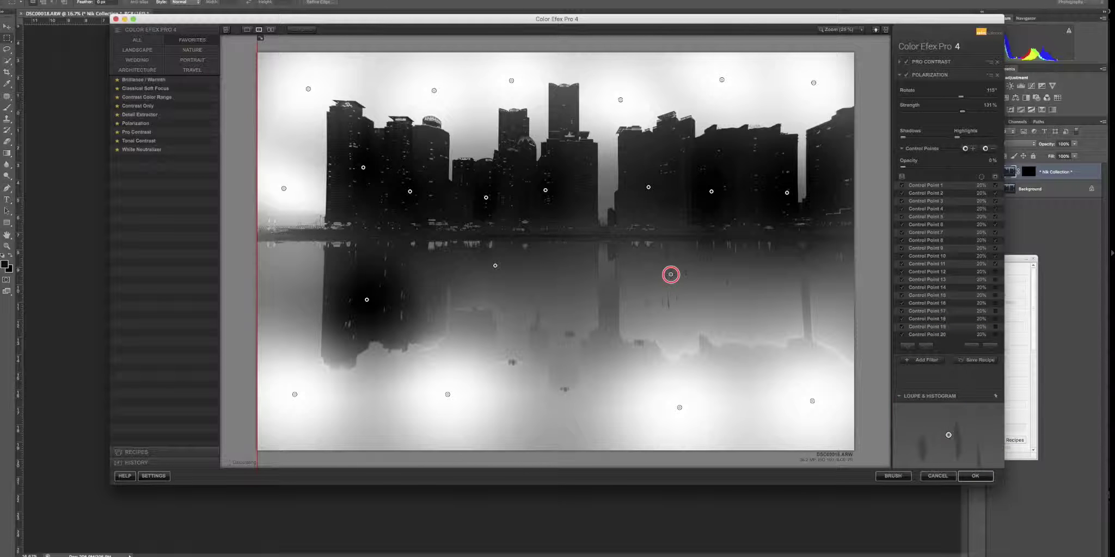
{"action": "left_click", "coordinate": [763, 275]}
{"action": "left_click", "coordinate": [837, 281]}
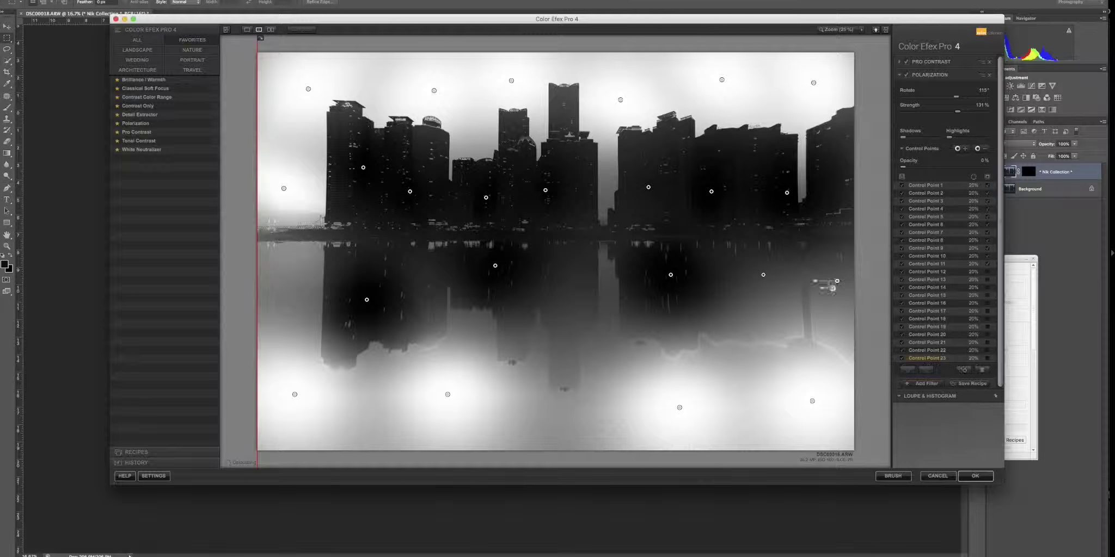
{"action": "left_click", "coordinate": [987, 177]}
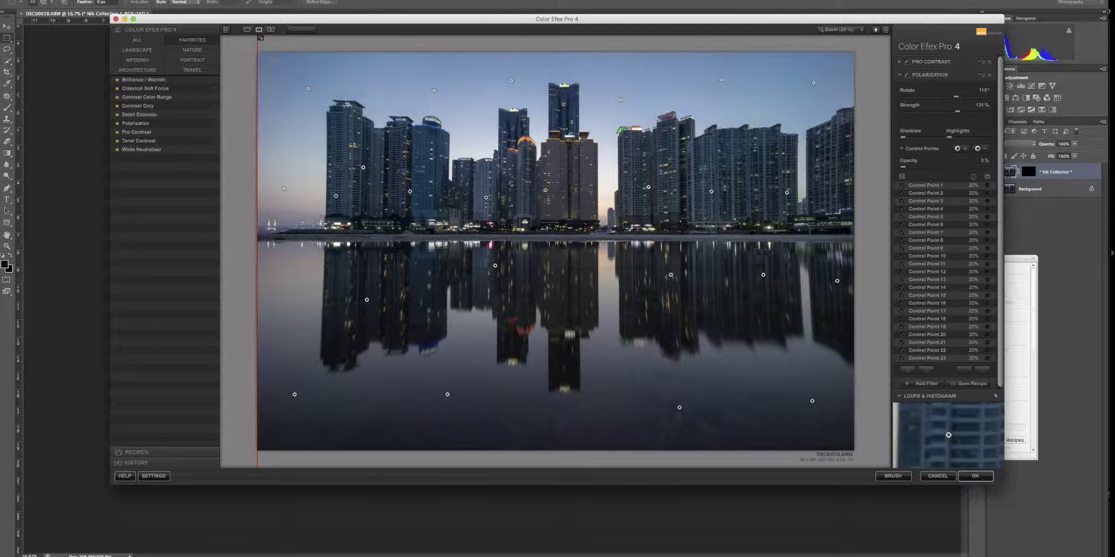
{"action": "left_click_drag", "start_coordinate": [258, 204], "coordinate": [295, 141]}
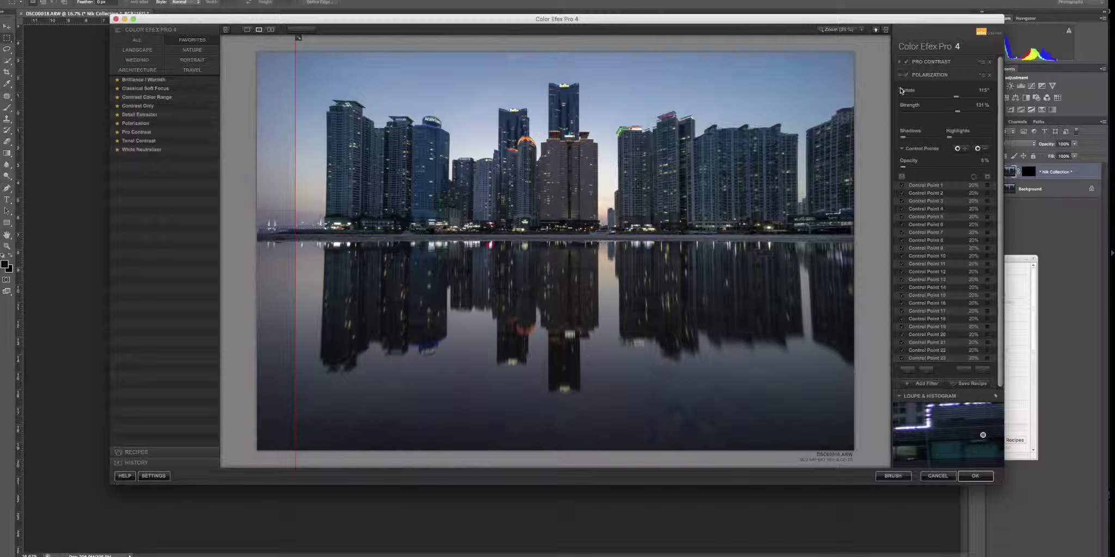
Step: Add a Brilliance / Warmth filter with slightly raised saturation and warmth
{"action": "left_click", "coordinate": [901, 149]}
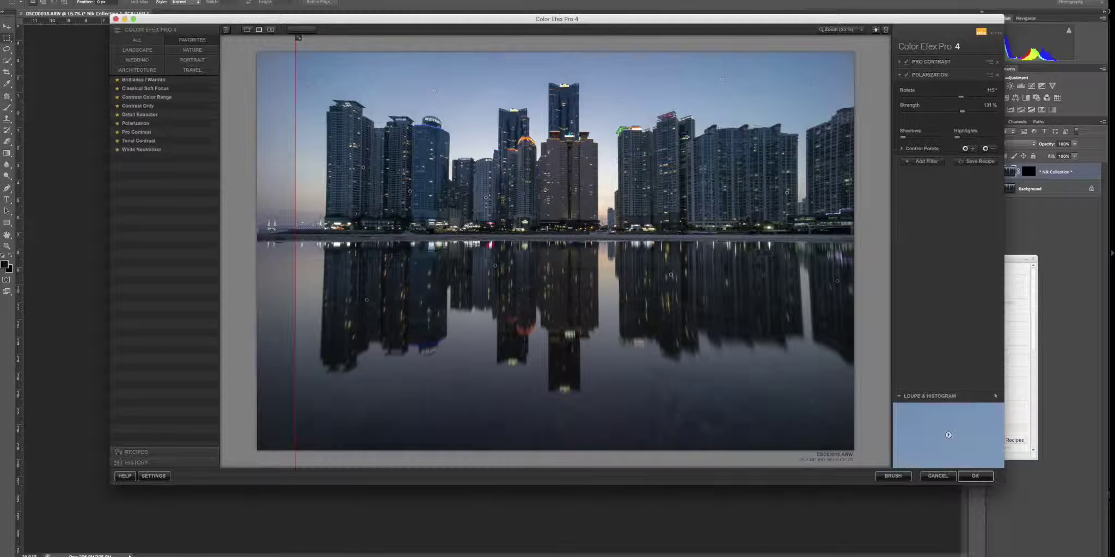
{"action": "left_click", "coordinate": [906, 161]}
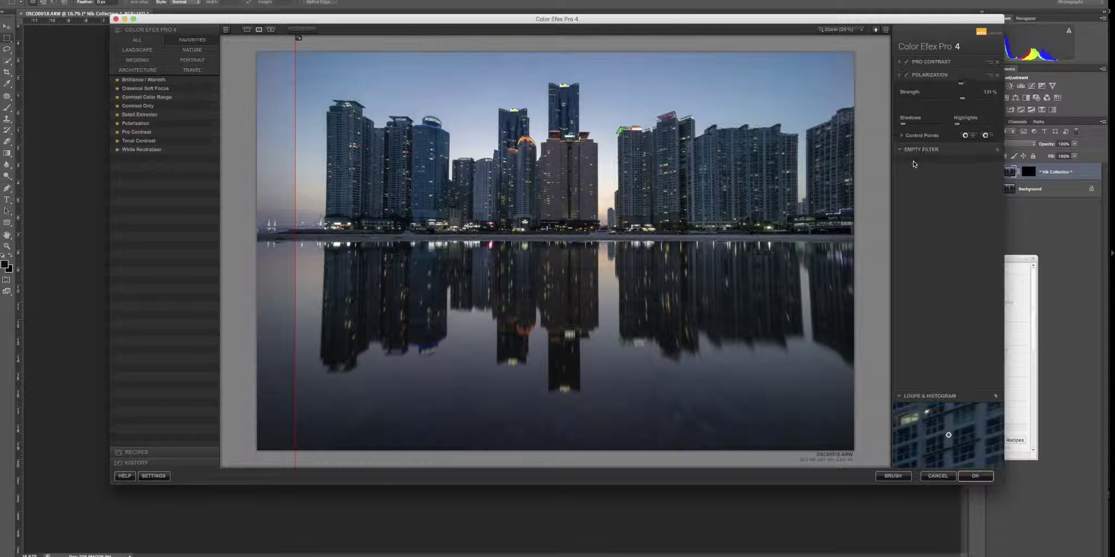
{"action": "left_click", "coordinate": [139, 80]}
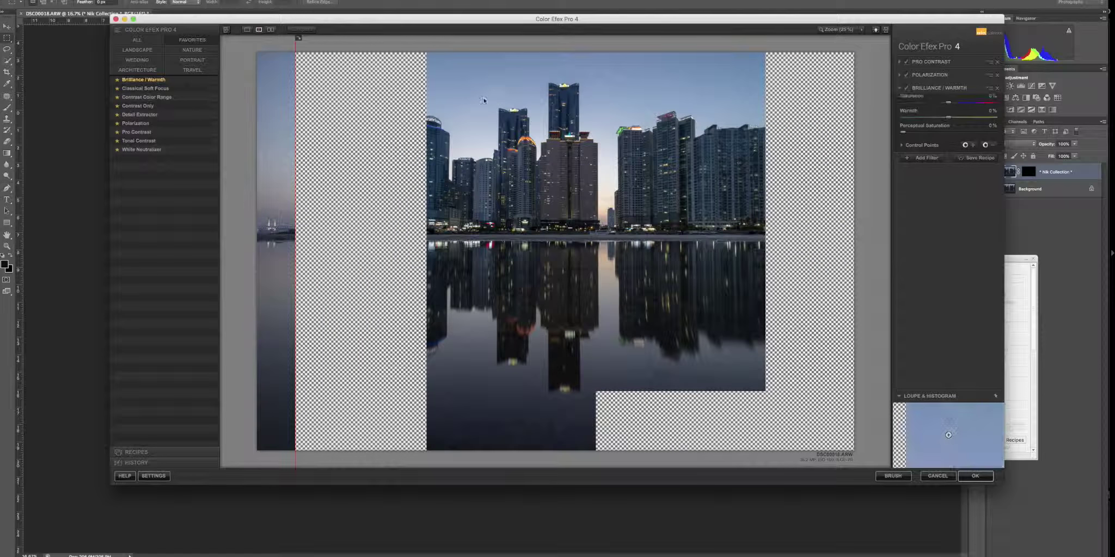
{"action": "left_click", "coordinate": [951, 113]}
{"action": "left_click_drag", "start_coordinate": [950, 113], "coordinate": [951, 112]}
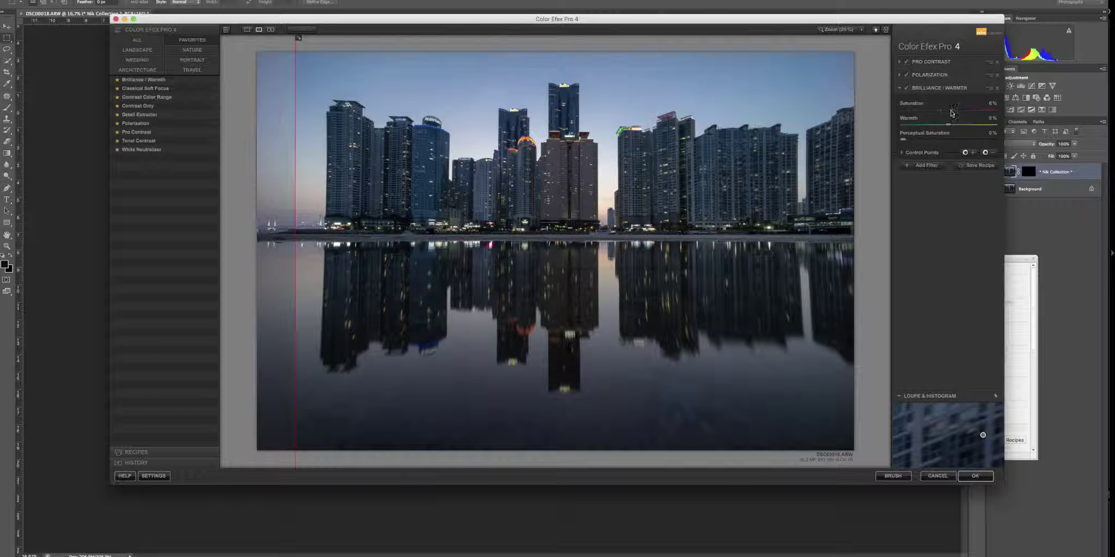
{"action": "left_click", "coordinate": [951, 126]}
{"action": "left_click_drag", "start_coordinate": [952, 125], "coordinate": [953, 125]}
{"action": "left_click", "coordinate": [908, 140]}
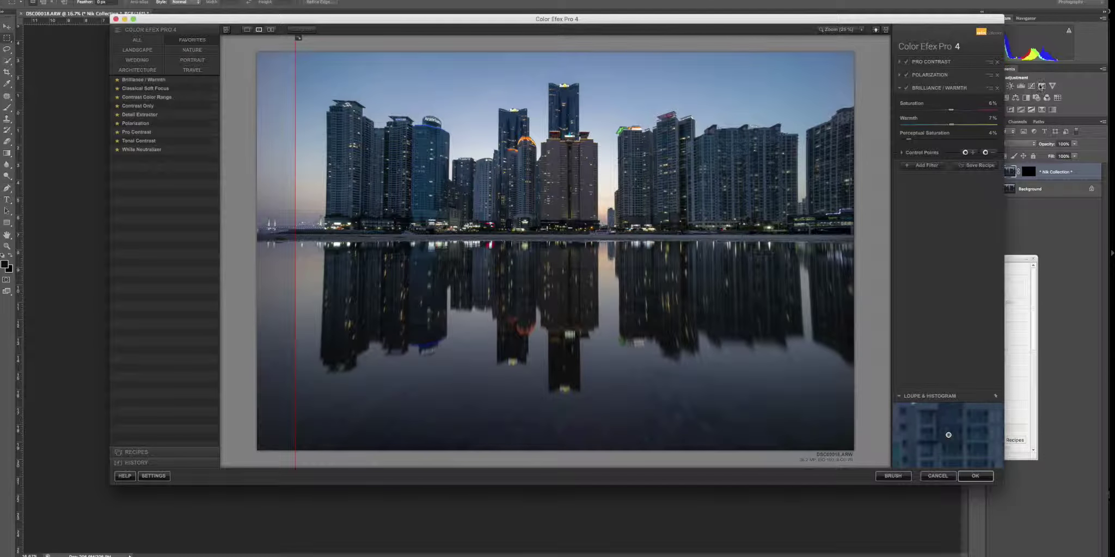
Step: Compare the filter off and on, settle warmth at 2%, and apply the stack to Photoshop
{"action": "left_click", "coordinate": [907, 90]}
{"action": "left_click", "coordinate": [906, 89]}
{"action": "left_click", "coordinate": [948, 125]}
{"action": "left_click_drag", "start_coordinate": [948, 125], "coordinate": [946, 113]}
{"action": "left_click", "coordinate": [974, 477]}
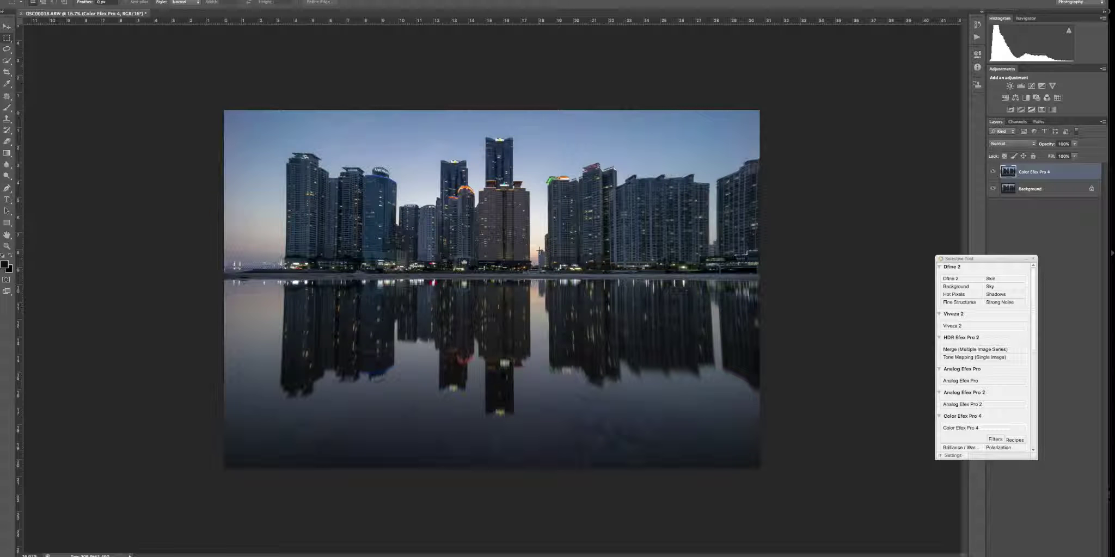
Step: Add a Warming Filter (85) Photo Filter layer at 25% density and invert its mask to black
{"action": "left_click", "coordinate": [1041, 99]}
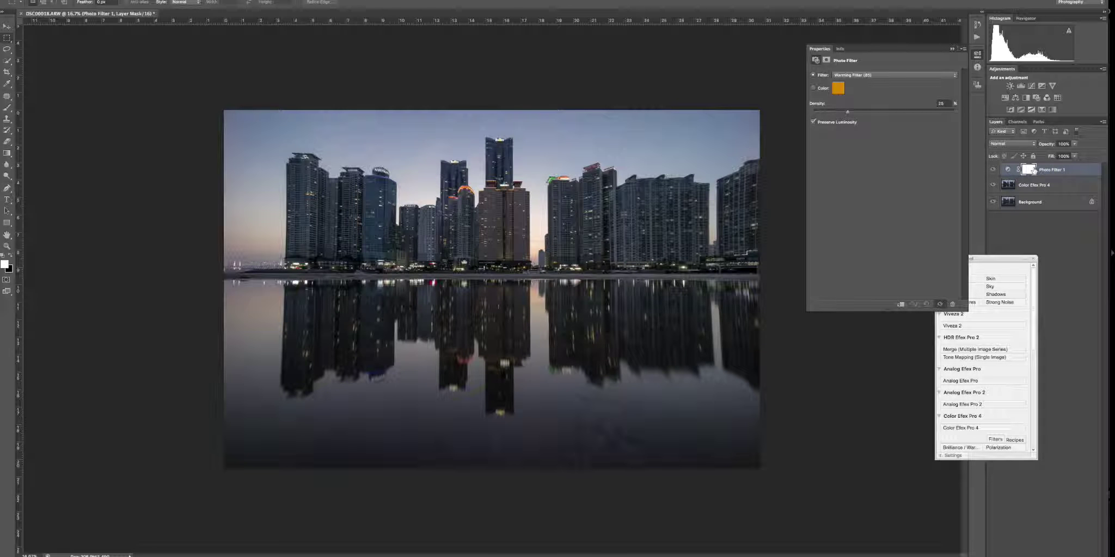
{"action": "left_click", "coordinate": [1034, 170]}
{"action": "left_click", "coordinate": [940, 180]}
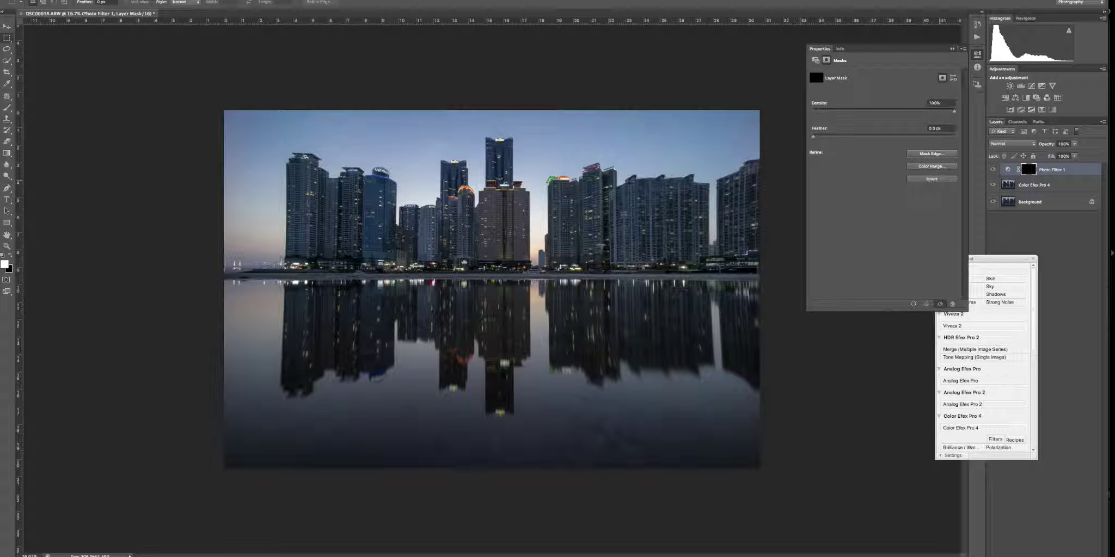
Step: Switch to a 400-pixel brush, zoom to 33.3% and start painting warmth into the left sky
{"action": "left_click", "coordinate": [952, 49]}
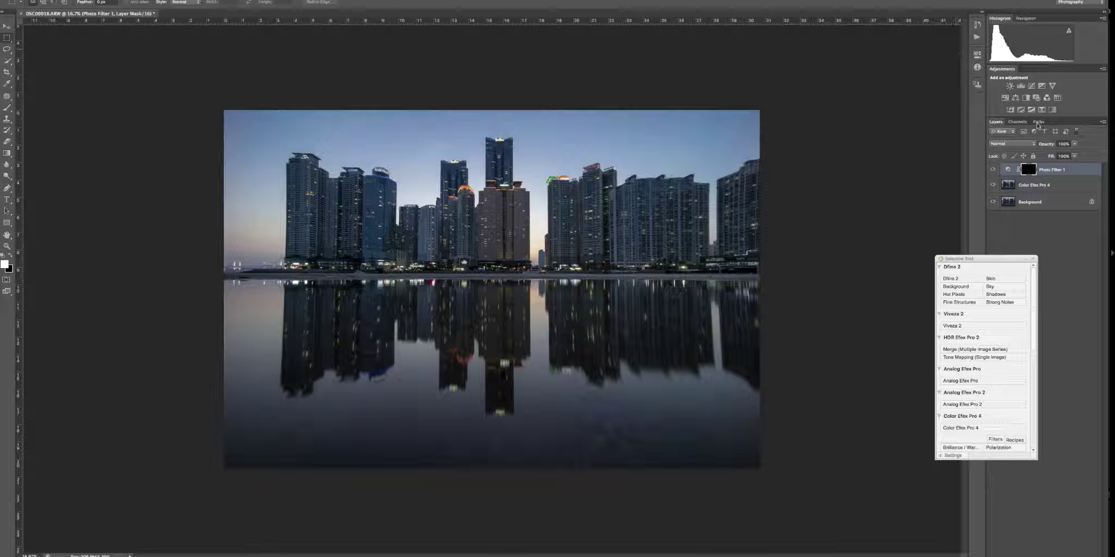
{"action": "key", "text": "b"}
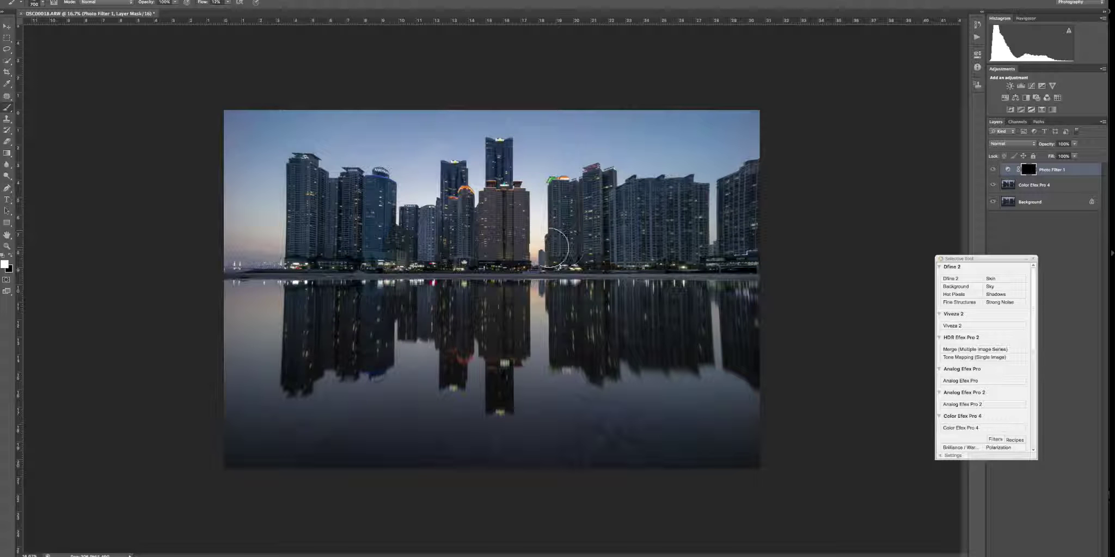
{"action": "key", "text": "bracketleft"}
{"action": "key", "text": "bracketleft"}
{"action": "key", "text": "bracketleft"}
{"action": "key", "text": "bracketleft"}
{"action": "key", "text": "ctrl+plus"}
{"action": "key", "text": "ctrl+plus"}
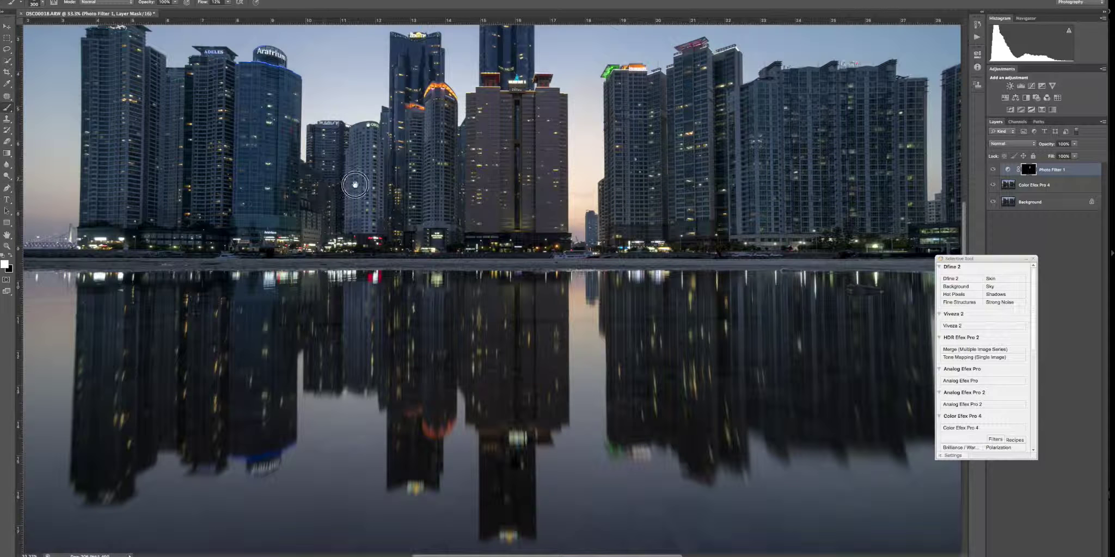
{"action": "left_click_drag", "start_coordinate": [355, 183], "coordinate": [467, 183]}
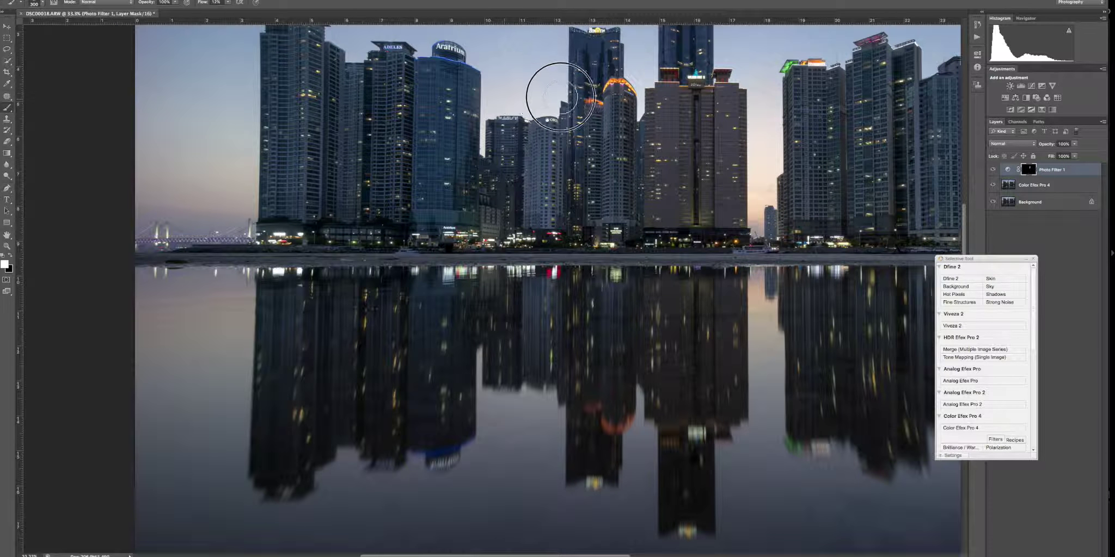
{"action": "mouse_move", "coordinate": [229, 170]}
{"action": "left_mouse_down"}
{"action": "mouse_move", "coordinate": [214, 221]}
{"action": "mouse_move", "coordinate": [191, 170]}
{"action": "mouse_move", "coordinate": [164, 156]}
{"action": "mouse_move", "coordinate": [123, 212]}
{"action": "mouse_move", "coordinate": [177, 144]}
{"action": "mouse_move", "coordinate": [208, 135]}
{"action": "mouse_move", "coordinate": [238, 173]}
{"action": "left_mouse_up"}
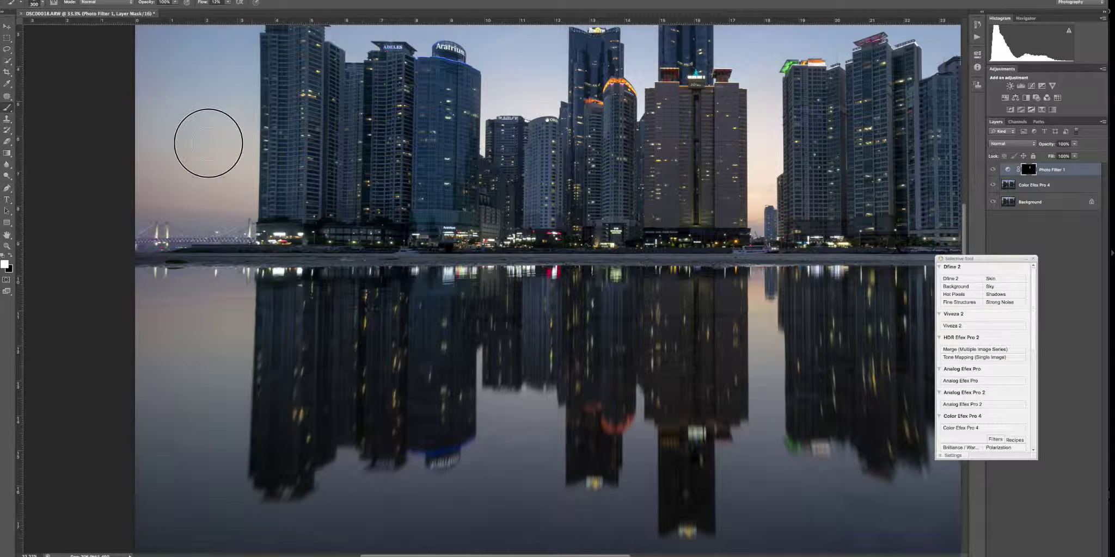
Step: Bring the right-hand towers into view, target the Photo Filter 1 mask, and set white as painting colour
{"action": "left_click_drag", "start_coordinate": [592, 145], "coordinate": [331, 141]}
{"action": "scroll", "coordinate": [540, 149], "scroll_direction": "right", "scroll_amount": 10}
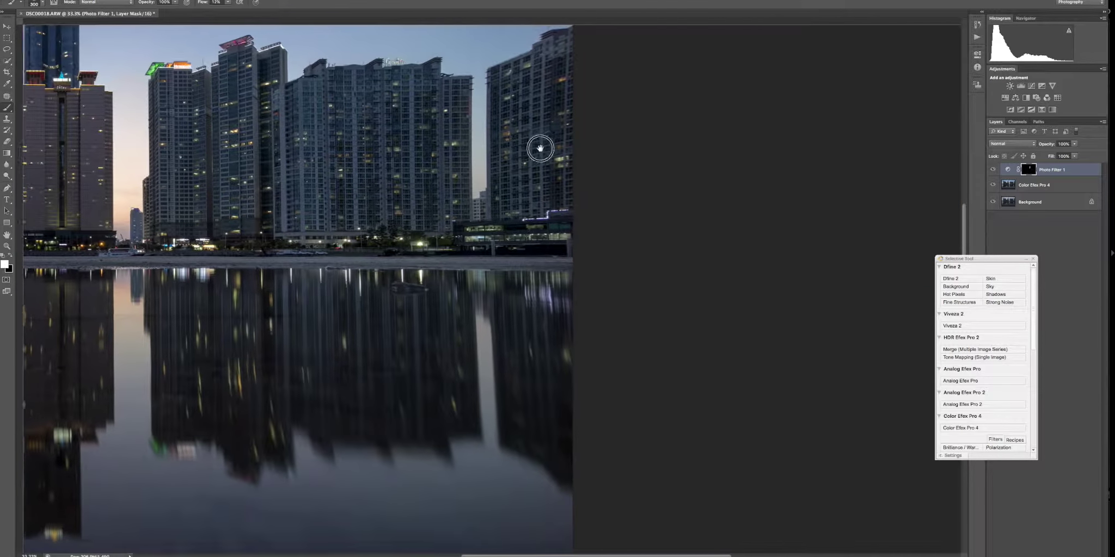
{"action": "scroll", "coordinate": [485, 259], "scroll_direction": "up", "scroll_amount": 3}
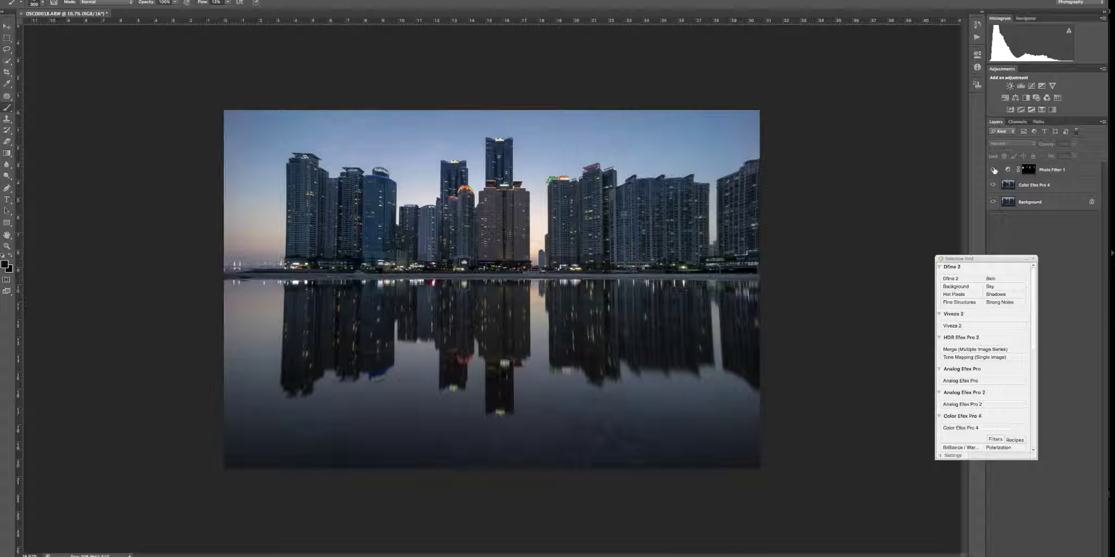
{"action": "left_click", "coordinate": [1024, 168]}
{"action": "key", "text": "x"}
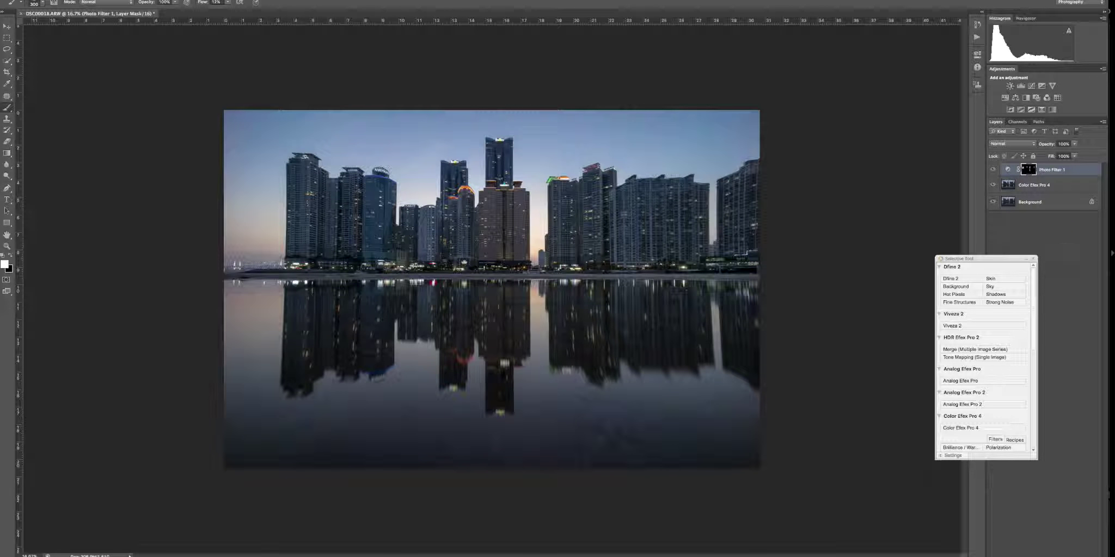
Step: Add Photo Filter 2 with a Red filter at density 17, then target its layer mask
{"action": "left_click_drag", "start_coordinate": [1049, 169], "coordinate": [1048, 182]}
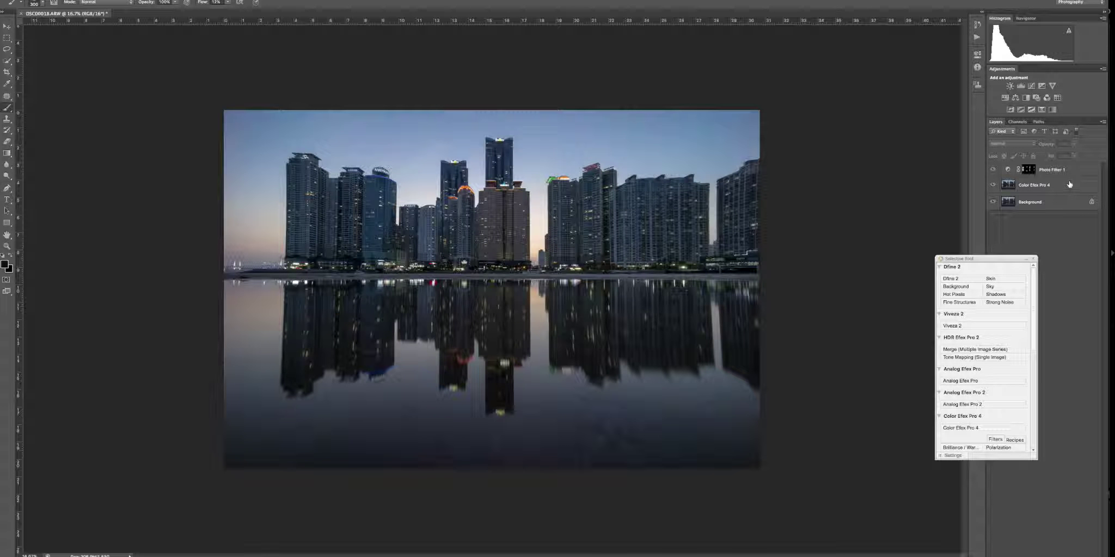
{"action": "left_click", "coordinate": [1036, 98]}
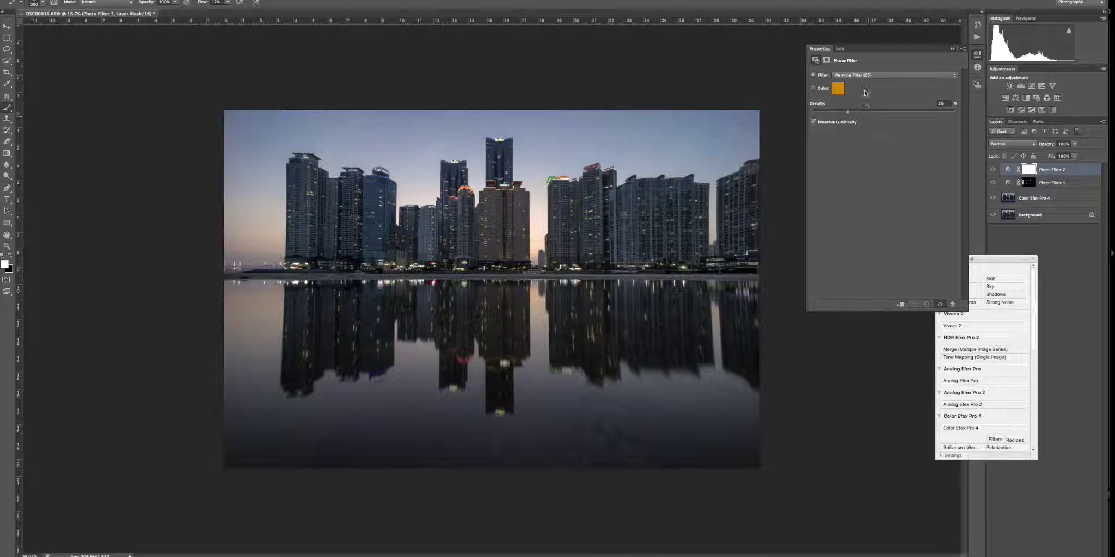
{"action": "left_click", "coordinate": [874, 76]}
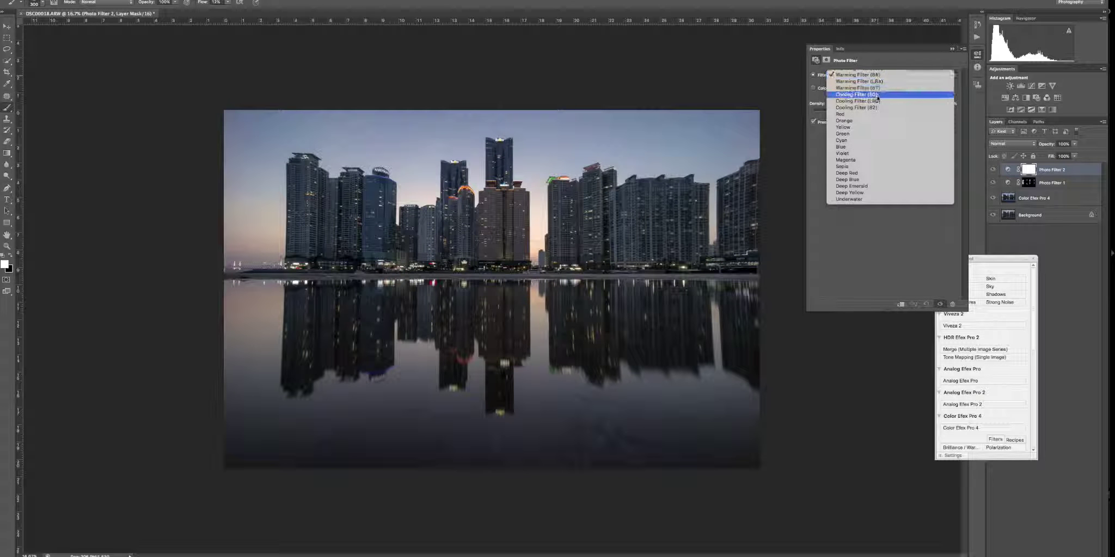
{"action": "left_click", "coordinate": [875, 89]}
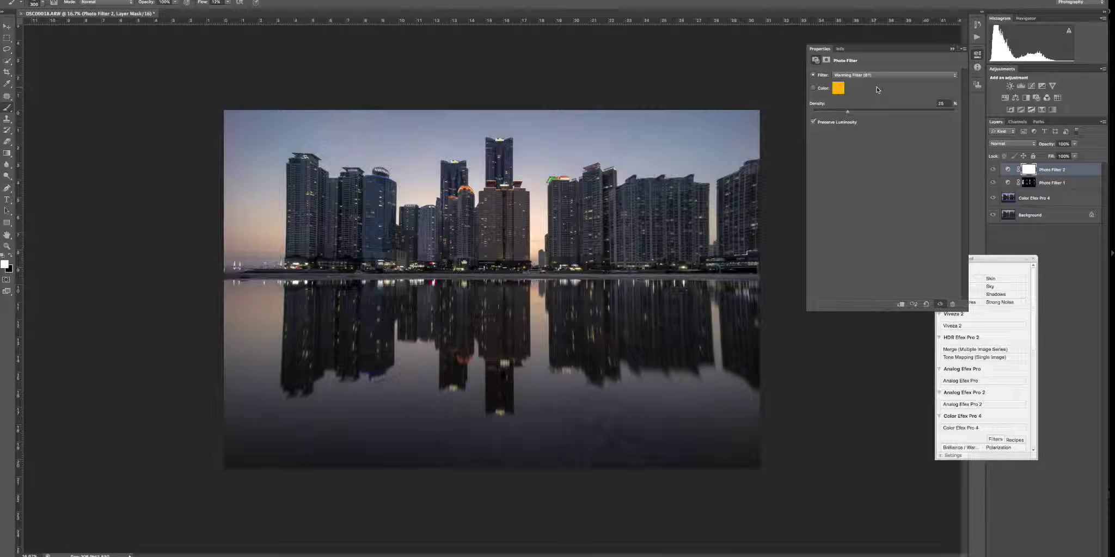
{"action": "left_click", "coordinate": [875, 75]}
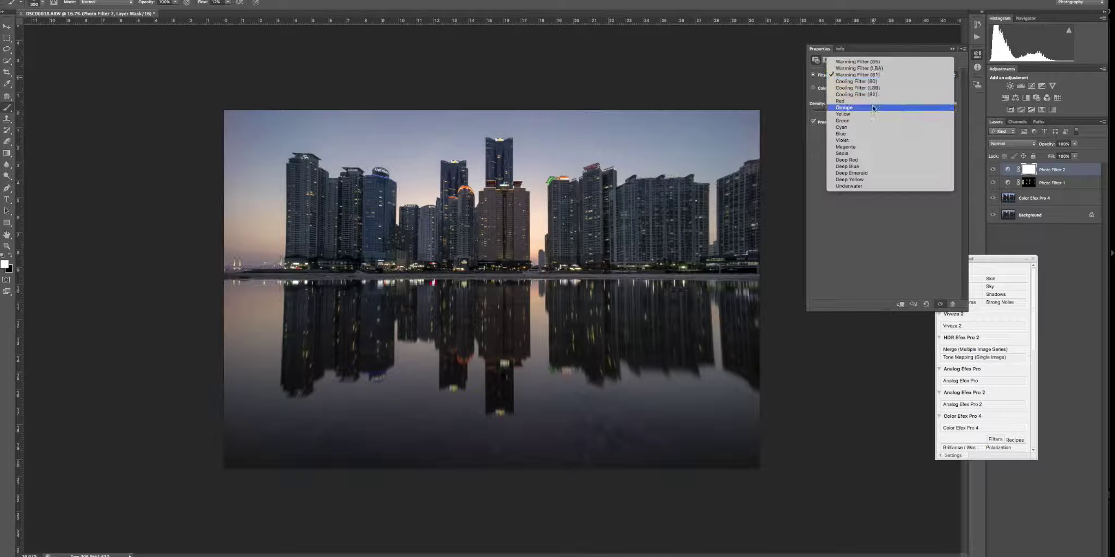
{"action": "left_click", "coordinate": [875, 102]}
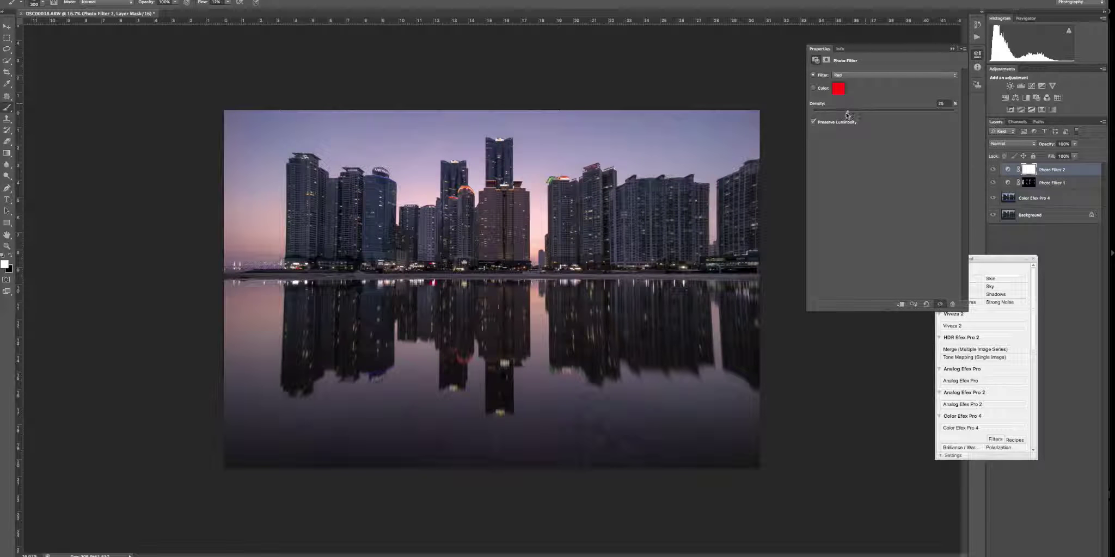
{"action": "left_click_drag", "start_coordinate": [846, 113], "coordinate": [838, 109]}
{"action": "left_click", "coordinate": [1052, 271]}
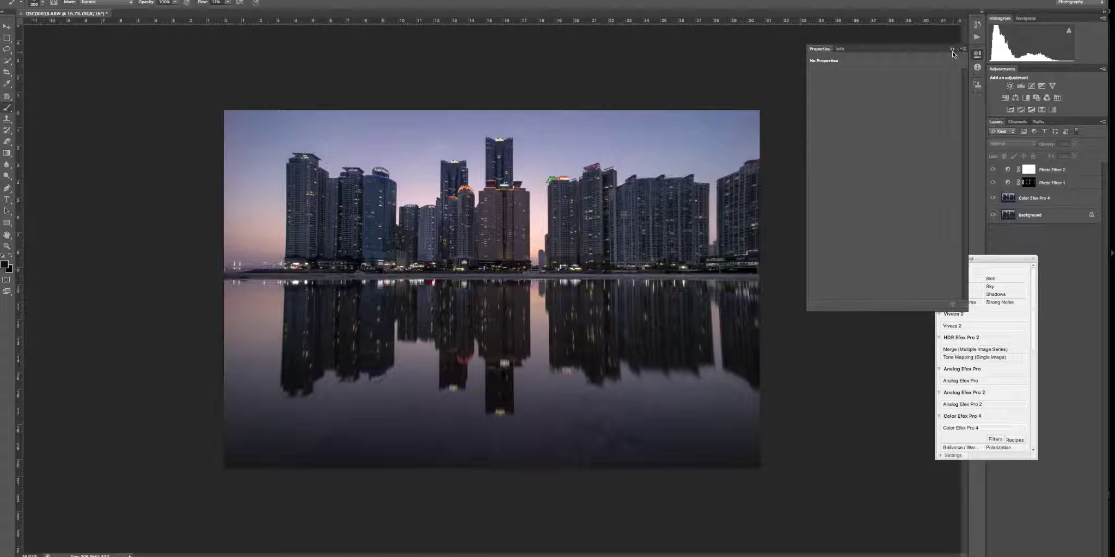
{"action": "left_click", "coordinate": [952, 50]}
{"action": "left_click", "coordinate": [1029, 171]}
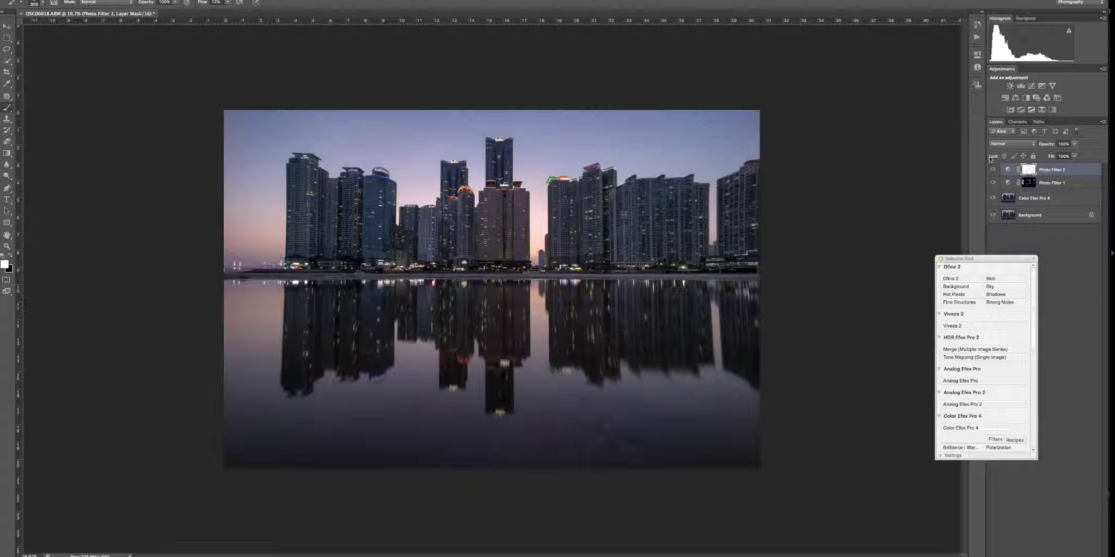
Step: Paint black with a 500 px brush on Photo Filter 2's mask, then show the layer again
{"action": "left_click", "coordinate": [992, 170]}
{"action": "left_click", "coordinate": [11, 255]}
{"action": "key", "text": "bracketright"}
{"action": "key", "text": "bracketright"}
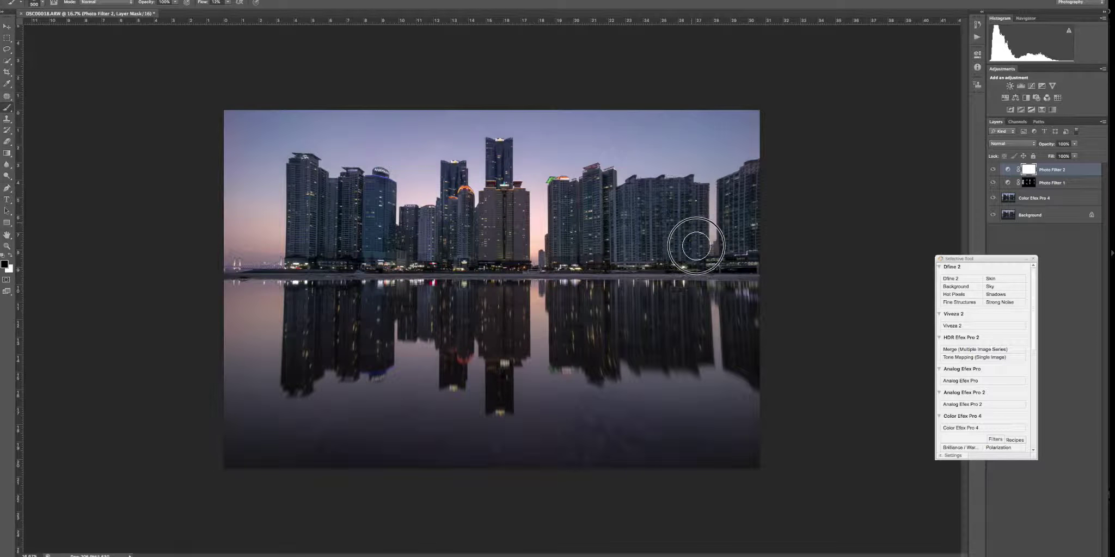
{"action": "left_click", "coordinate": [1047, 185]}
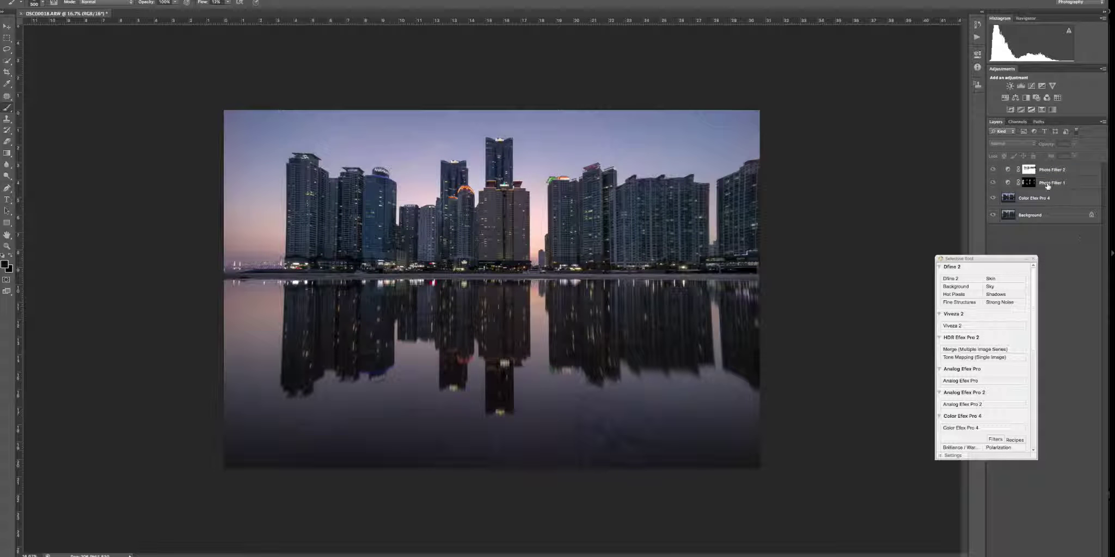
{"action": "left_click", "coordinate": [991, 170]}
{"action": "left_click", "coordinate": [991, 174]}
Step: Add a Photo Filter 3 adjustment layer using the Cooling Filter (LBB)
{"action": "left_click", "coordinate": [1036, 97]}
{"action": "left_click", "coordinate": [903, 75]}
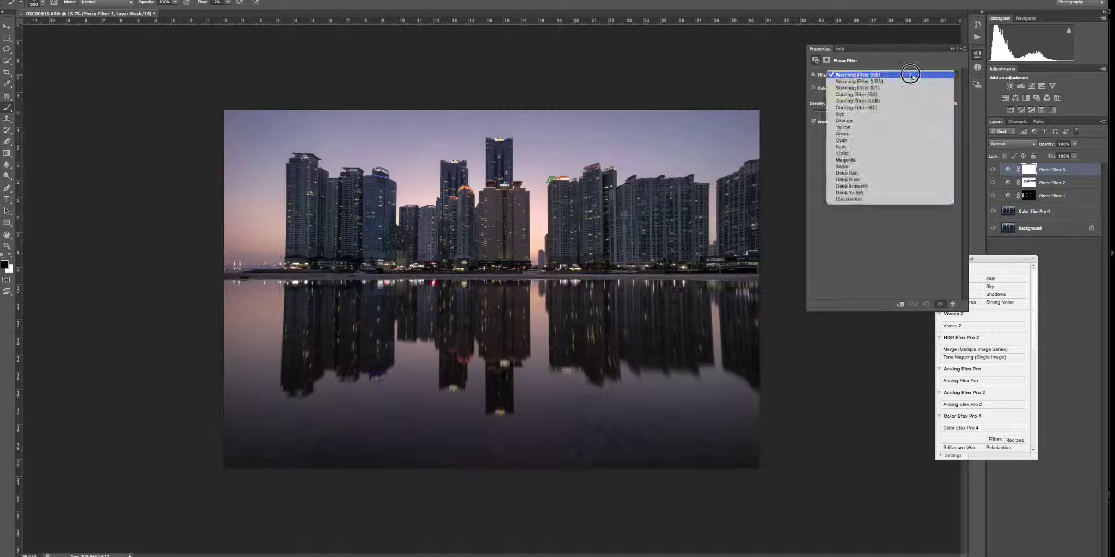
{"action": "left_click", "coordinate": [904, 87]}
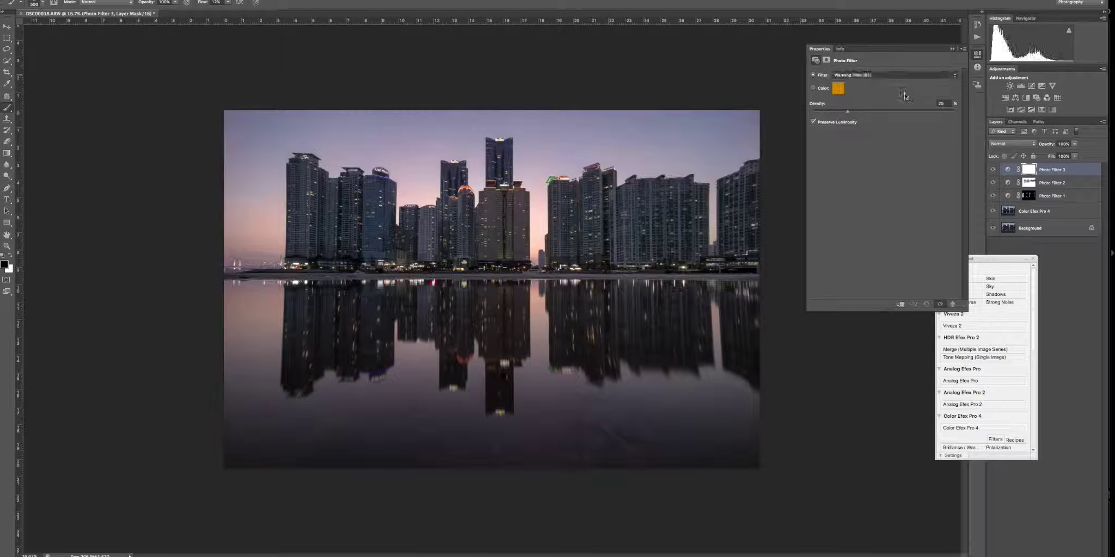
{"action": "left_click", "coordinate": [903, 75]}
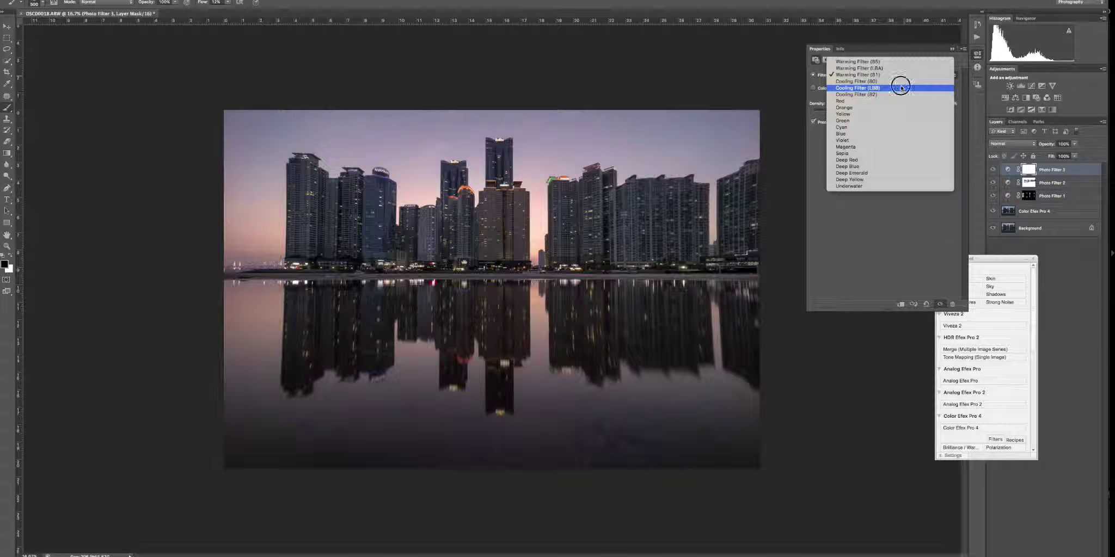
{"action": "left_click", "coordinate": [897, 82]}
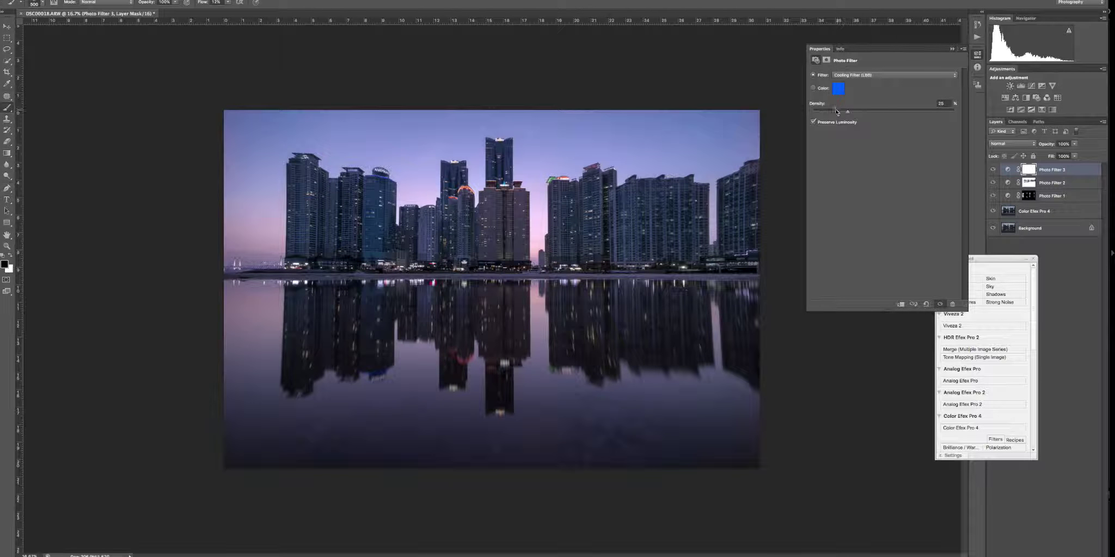
Step: Invert Photo Filter 3's mask to black and paint white over the sky with a 1600 px brush
{"action": "left_click", "coordinate": [1064, 275]}
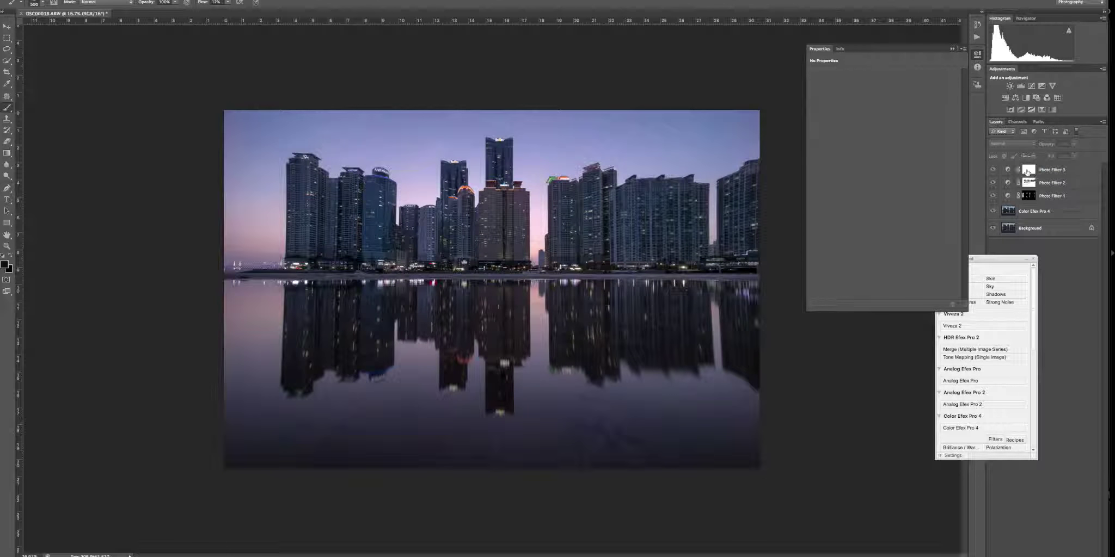
{"action": "left_click", "coordinate": [1027, 171]}
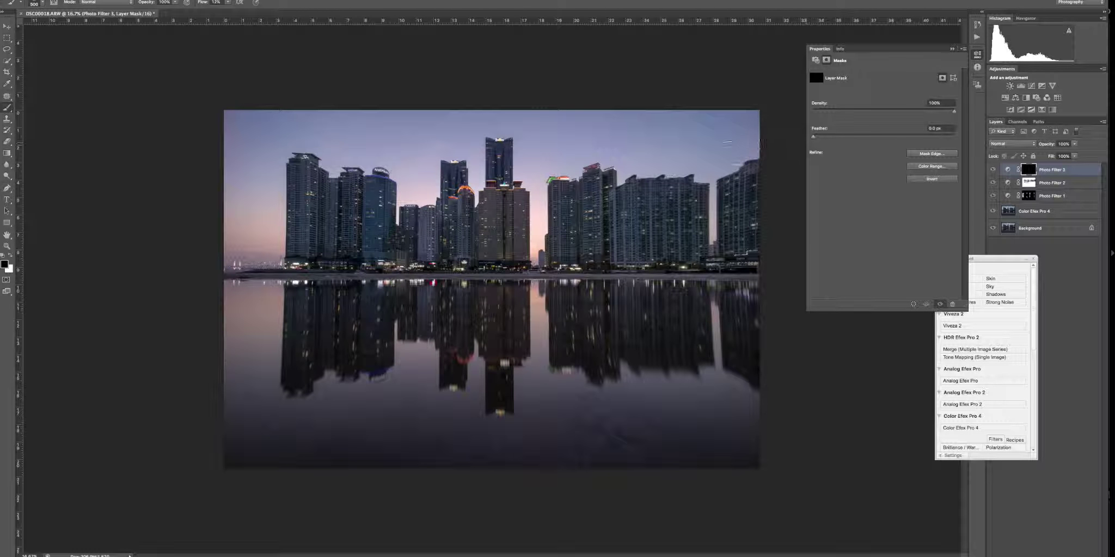
{"action": "left_click", "coordinate": [951, 49]}
{"action": "key", "text": "bracketright"}
{"action": "key", "text": "bracketright"}
{"action": "key", "text": "bracketright"}
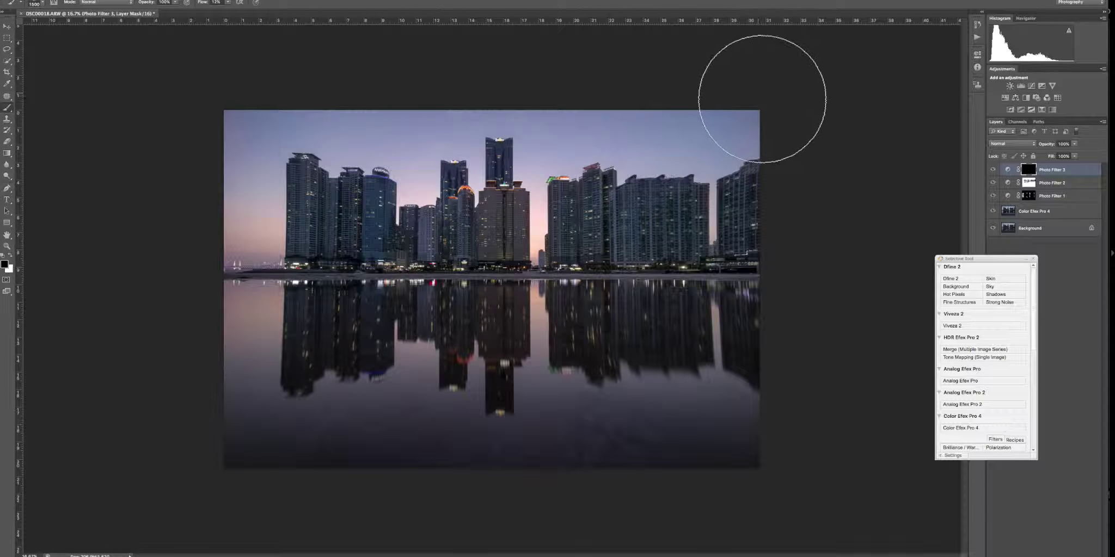
{"action": "key", "text": "x"}
{"action": "key", "text": "bracketright"}
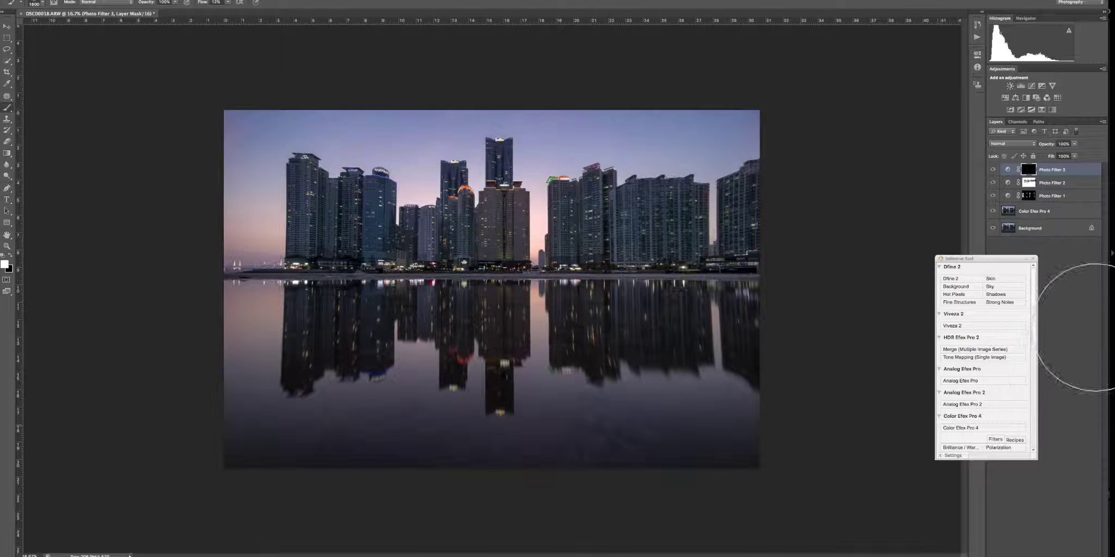
Step: Group Photo Filter 1–3 with Cmd+G, name the group 'Color', and toggle it to compare
{"action": "left_click", "coordinate": [1062, 242]}
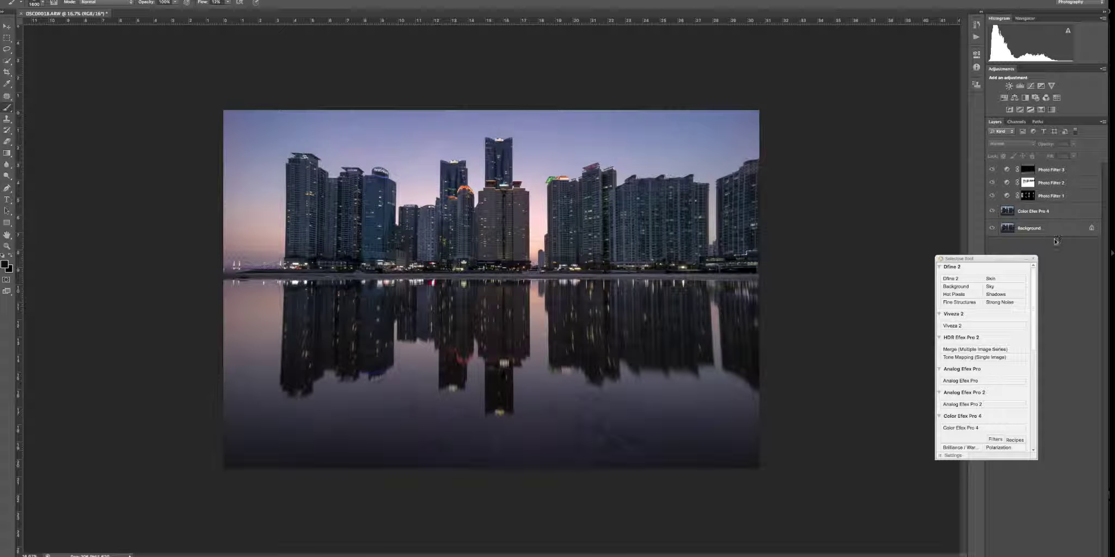
{"action": "key", "text": "super+g"}
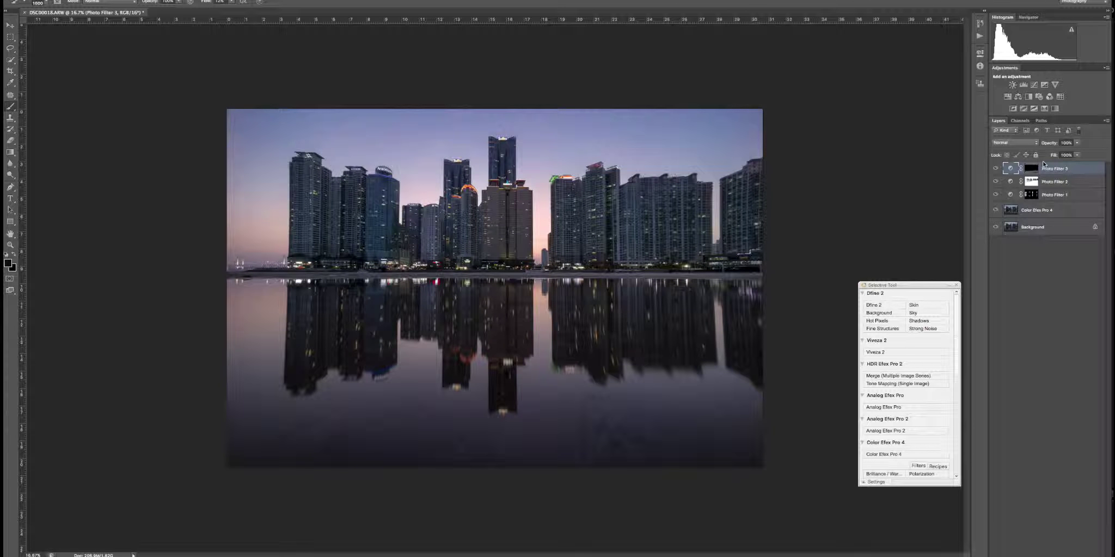
{"action": "left_click", "coordinate": [1070, 197], "text": "shift"}
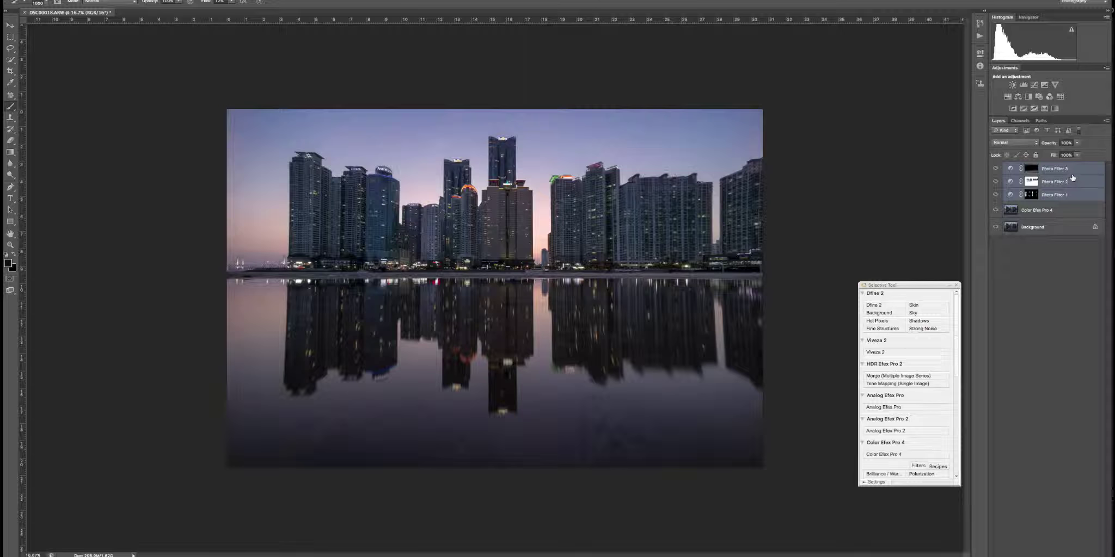
{"action": "key", "text": "super+g"}
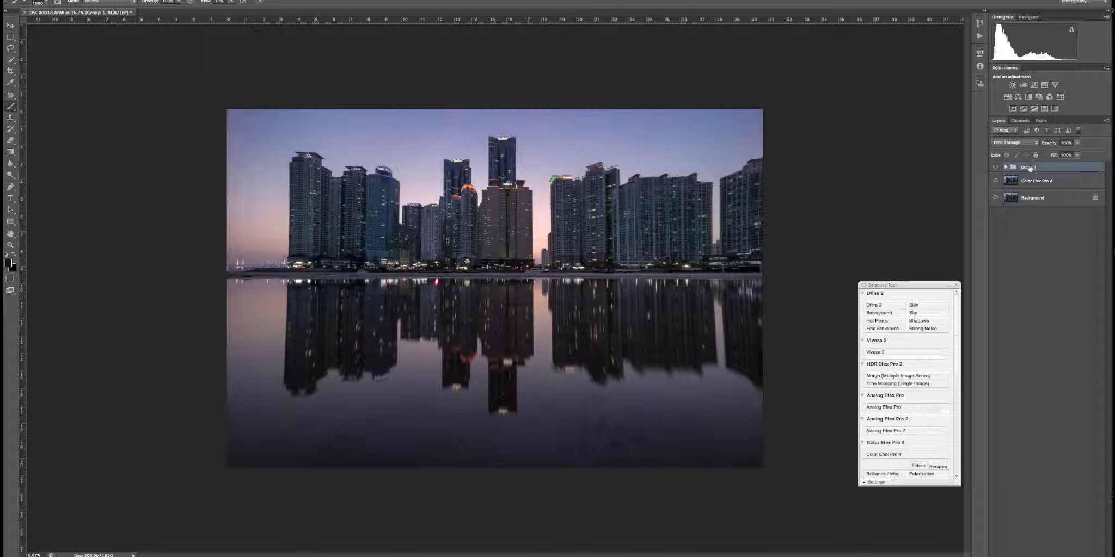
{"action": "double_click", "coordinate": [1028, 167]}
{"action": "type", "text": "Color"}
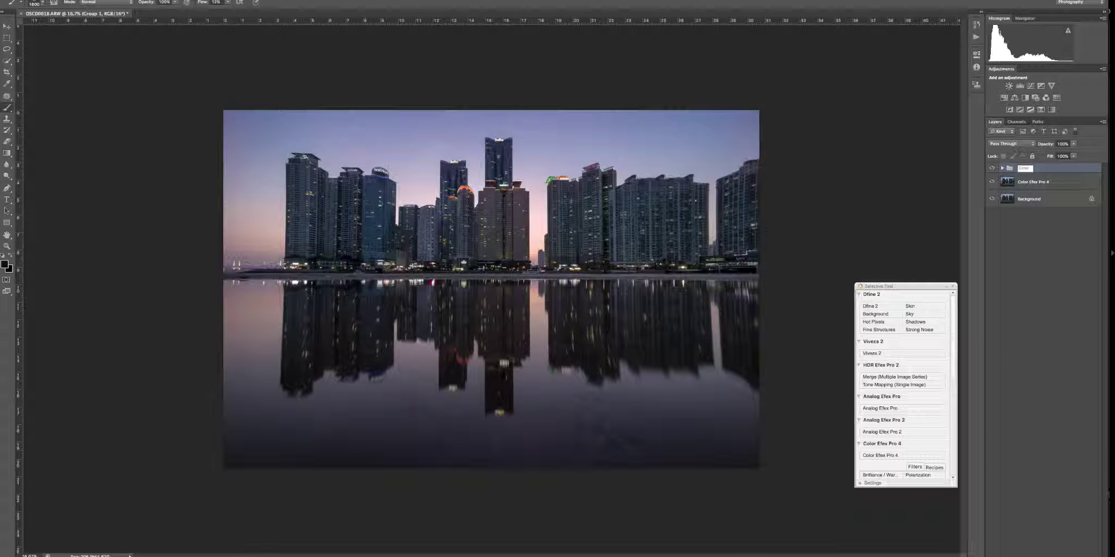
{"action": "key", "text": "Return"}
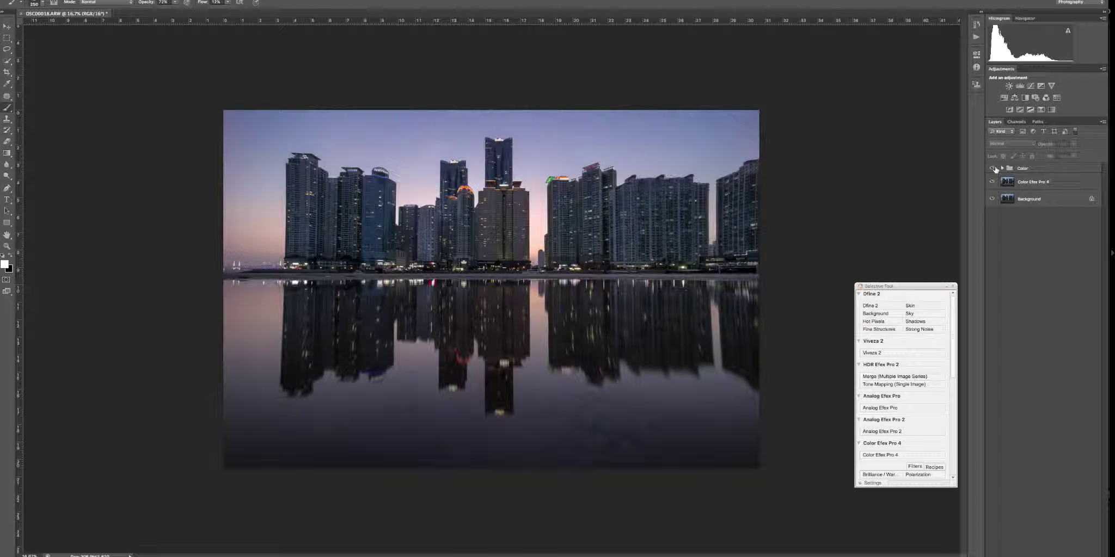
{"action": "left_click", "coordinate": [992, 168]}
{"action": "left_click", "coordinate": [992, 169]}
Step: Create a new layer named D/B in Overlay mode, filled with Overlay-neutral 50% gray
{"action": "left_click", "coordinate": [1081, 542], "text": "alt"}
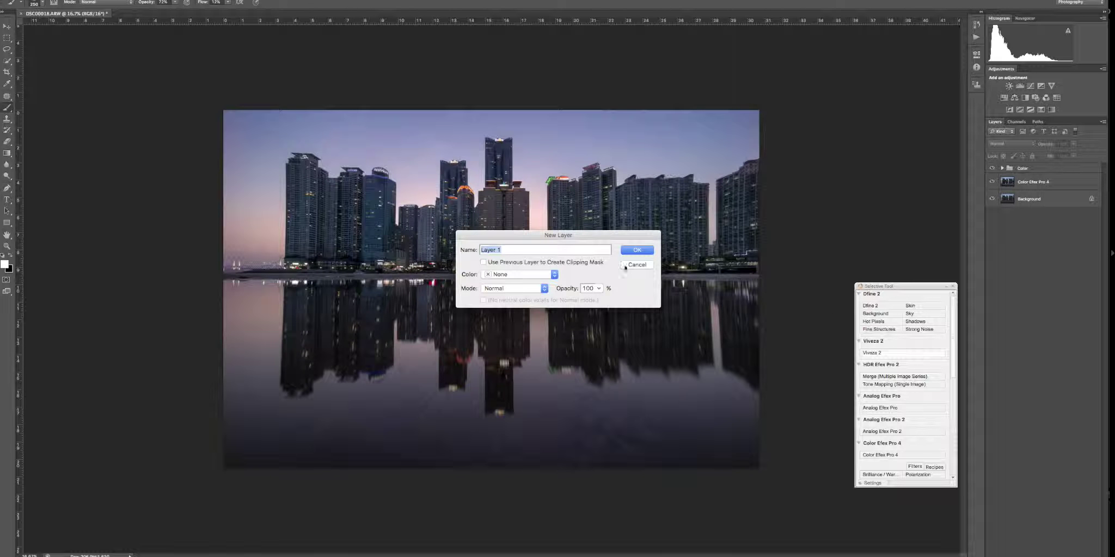
{"action": "left_click", "coordinate": [519, 290]}
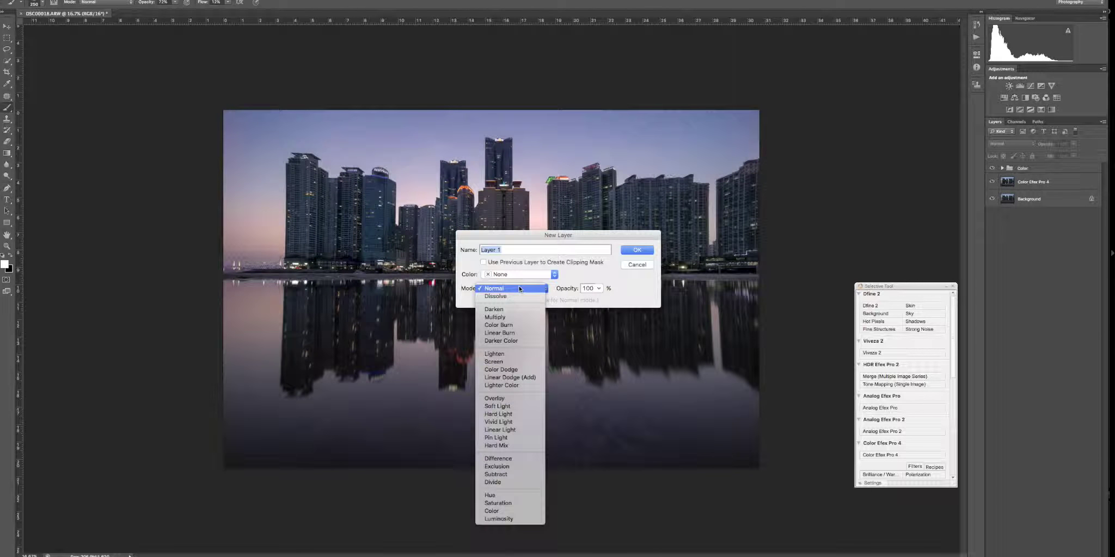
{"action": "left_click", "coordinate": [494, 396]}
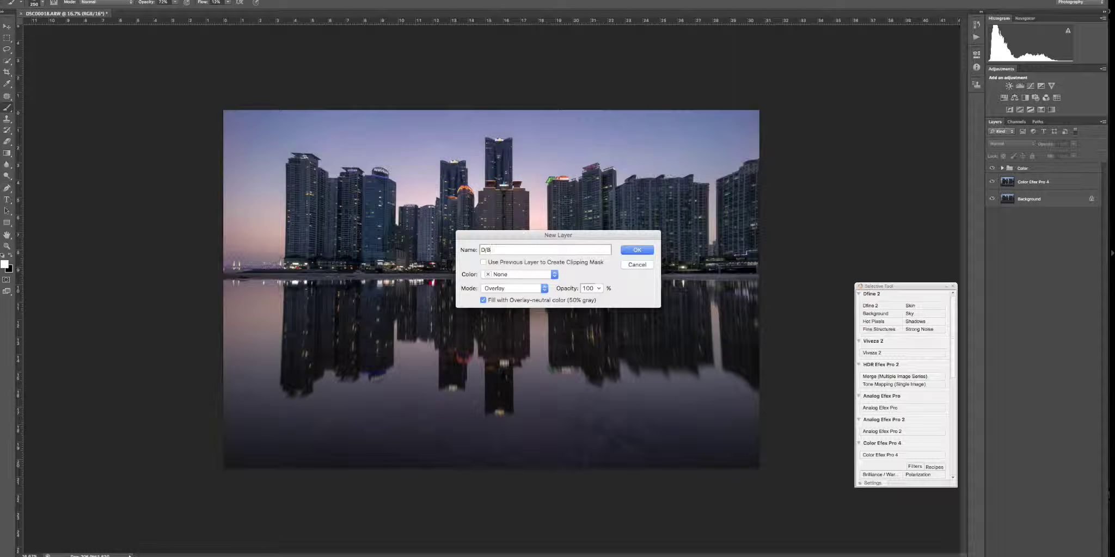
{"action": "key", "text": "Return"}
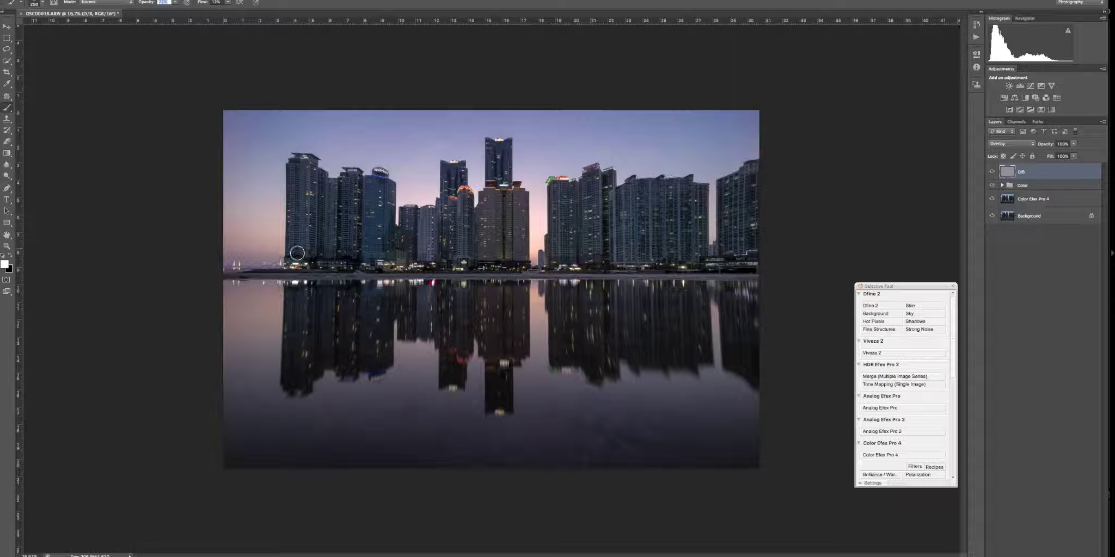
Step: Brush light strokes on D/B along the left, central and right building edges and the waterline
{"action": "mouse_move", "coordinate": [290, 235]}
{"action": "left_mouse_down"}
{"action": "mouse_move", "coordinate": [296, 163]}
{"action": "mouse_move", "coordinate": [308, 167]}
{"action": "mouse_move", "coordinate": [313, 183]}
{"action": "mouse_move", "coordinate": [298, 173]}
{"action": "mouse_move", "coordinate": [304, 216]}
{"action": "mouse_move", "coordinate": [320, 240]}
{"action": "mouse_move", "coordinate": [324, 185]}
{"action": "mouse_move", "coordinate": [375, 177]}
{"action": "mouse_move", "coordinate": [391, 237]}
{"action": "mouse_move", "coordinate": [373, 246]}
{"action": "mouse_move", "coordinate": [352, 199]}
{"action": "mouse_move", "coordinate": [336, 235]}
{"action": "mouse_move", "coordinate": [398, 255]}
{"action": "mouse_move", "coordinate": [408, 216]}
{"action": "mouse_move", "coordinate": [421, 249]}
{"action": "mouse_move", "coordinate": [456, 159]}
{"action": "mouse_move", "coordinate": [461, 252]}
{"action": "mouse_move", "coordinate": [453, 232]}
{"action": "mouse_move", "coordinate": [444, 243]}
{"action": "mouse_move", "coordinate": [467, 251]}
{"action": "mouse_move", "coordinate": [485, 209]}
{"action": "mouse_move", "coordinate": [494, 217]}
{"action": "mouse_move", "coordinate": [510, 204]}
{"action": "mouse_move", "coordinate": [521, 251]}
{"action": "mouse_move", "coordinate": [495, 242]}
{"action": "mouse_move", "coordinate": [507, 187]}
{"action": "mouse_move", "coordinate": [493, 150]}
{"action": "mouse_move", "coordinate": [358, 267]}
{"action": "mouse_move", "coordinate": [293, 249]}
{"action": "mouse_move", "coordinate": [314, 249]}
{"action": "mouse_move", "coordinate": [286, 185]}
{"action": "left_mouse_up"}
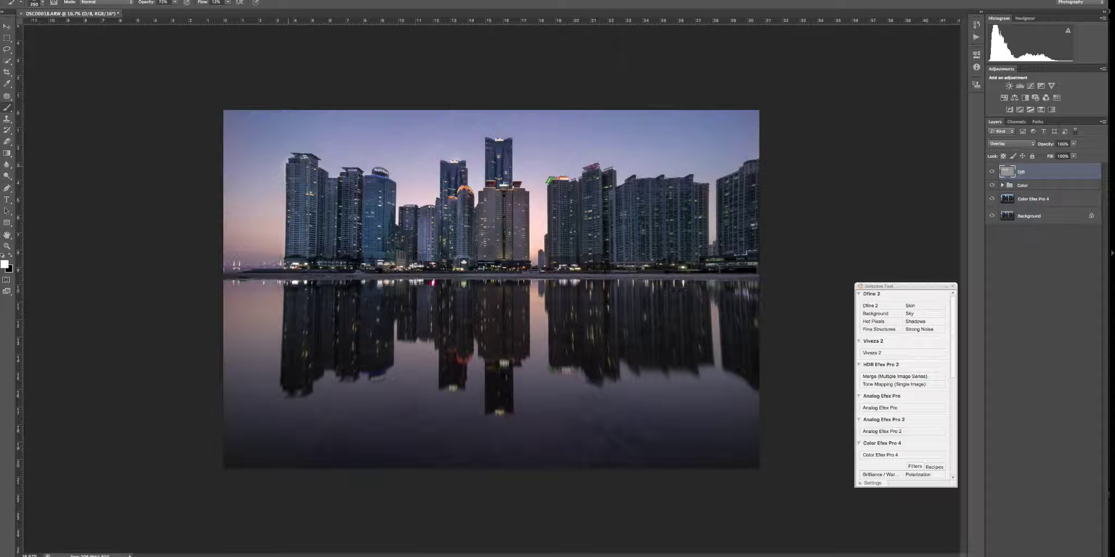
{"action": "left_click_drag", "start_coordinate": [496, 222], "coordinate": [451, 234]}
{"action": "mouse_move", "coordinate": [552, 258]}
{"action": "left_mouse_down"}
{"action": "mouse_move", "coordinate": [555, 187]}
{"action": "mouse_move", "coordinate": [601, 179]}
{"action": "mouse_move", "coordinate": [601, 231]}
{"action": "mouse_move", "coordinate": [576, 199]}
{"action": "mouse_move", "coordinate": [571, 242]}
{"action": "mouse_move", "coordinate": [597, 253]}
{"action": "mouse_move", "coordinate": [582, 261]}
{"action": "mouse_move", "coordinate": [568, 249]}
{"action": "mouse_move", "coordinate": [579, 207]}
{"action": "mouse_move", "coordinate": [566, 221]}
{"action": "mouse_move", "coordinate": [598, 216]}
{"action": "mouse_move", "coordinate": [604, 248]}
{"action": "mouse_move", "coordinate": [644, 190]}
{"action": "mouse_move", "coordinate": [687, 182]}
{"action": "mouse_move", "coordinate": [701, 254]}
{"action": "mouse_move", "coordinate": [683, 251]}
{"action": "mouse_move", "coordinate": [674, 212]}
{"action": "mouse_move", "coordinate": [660, 201]}
{"action": "mouse_move", "coordinate": [650, 212]}
{"action": "mouse_move", "coordinate": [756, 198]}
{"action": "mouse_move", "coordinate": [741, 244]}
{"action": "mouse_move", "coordinate": [730, 242]}
{"action": "mouse_move", "coordinate": [725, 200]}
{"action": "mouse_move", "coordinate": [757, 244]}
{"action": "mouse_move", "coordinate": [723, 262]}
{"action": "mouse_move", "coordinate": [738, 266]}
{"action": "mouse_move", "coordinate": [566, 260]}
{"action": "left_mouse_up"}
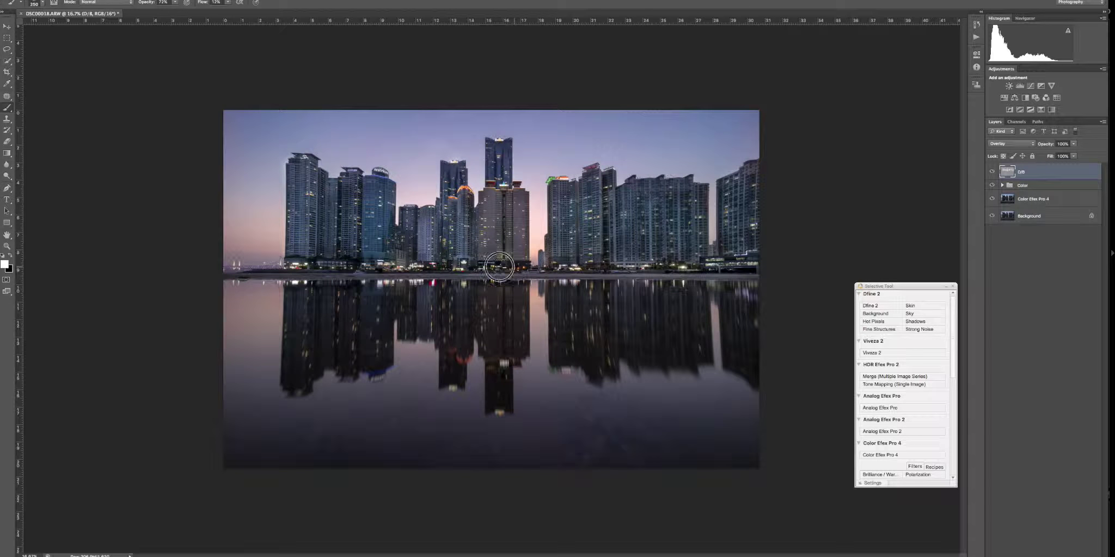
{"action": "mouse_move", "coordinate": [498, 267]}
{"action": "left_mouse_down"}
{"action": "mouse_move", "coordinate": [297, 260]}
{"action": "mouse_move", "coordinate": [360, 261]}
{"action": "mouse_move", "coordinate": [306, 246]}
{"action": "mouse_move", "coordinate": [349, 233]}
{"action": "mouse_move", "coordinate": [347, 188]}
{"action": "left_mouse_up"}
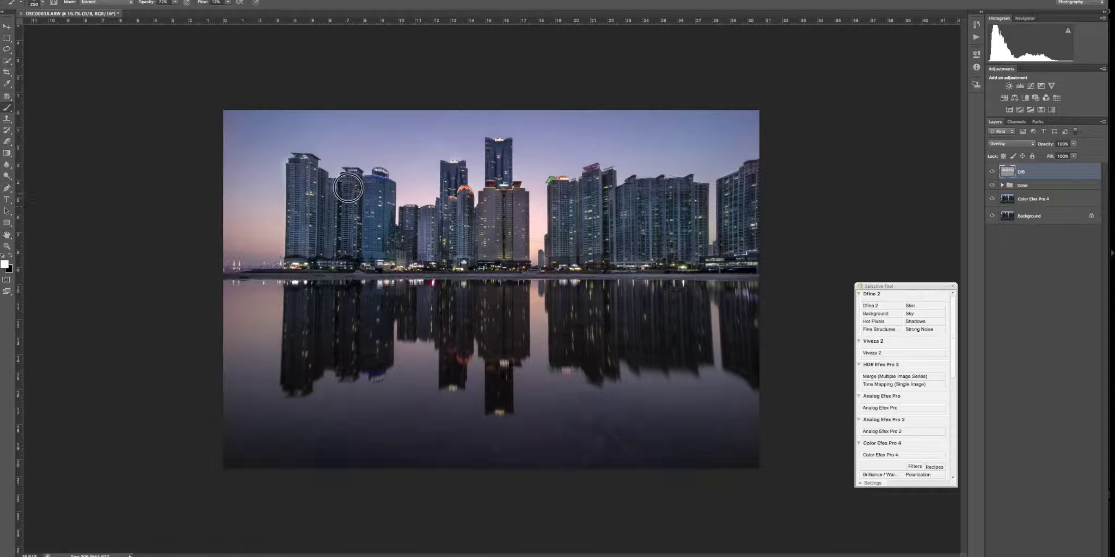
{"action": "left_click_drag", "start_coordinate": [399, 270], "coordinate": [490, 265]}
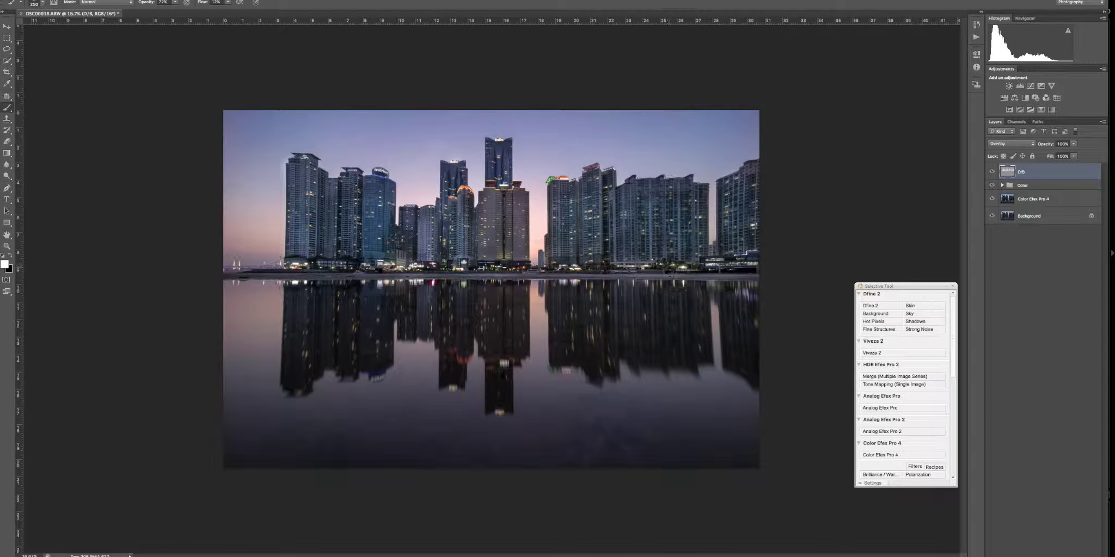
{"action": "mouse_move", "coordinate": [658, 266]}
{"action": "left_mouse_down"}
{"action": "mouse_move", "coordinate": [686, 263]}
{"action": "mouse_move", "coordinate": [572, 267]}
{"action": "left_mouse_up"}
Step: With a 600 px brush, lighten the right-tower reflections and left towers, then swap paint colours
{"action": "key", "text": "bracketright"}
{"action": "key", "text": "bracketright"}
{"action": "key", "text": "bracketright"}
{"action": "key", "text": "bracketright"}
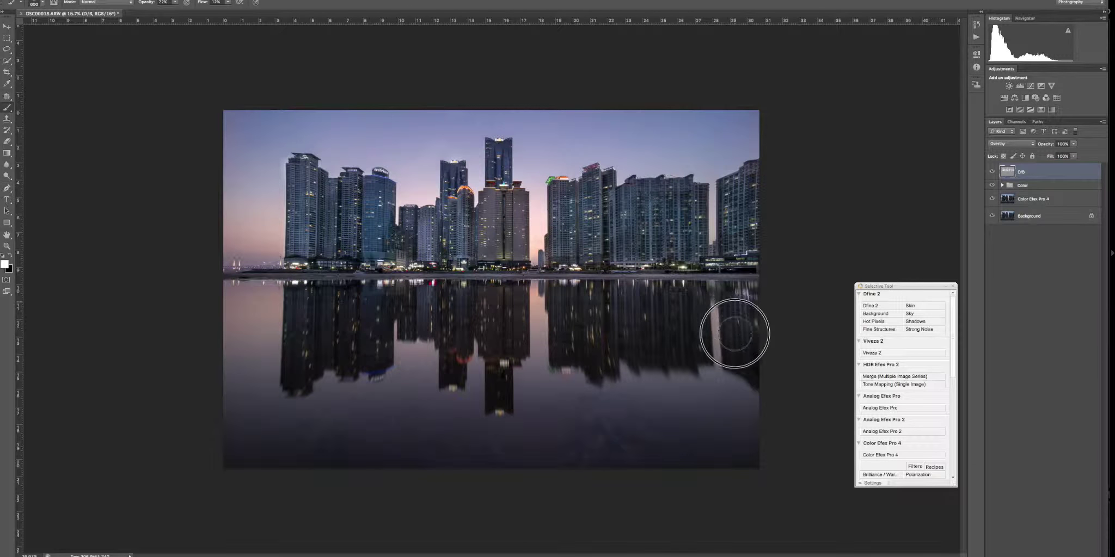
{"action": "mouse_move", "coordinate": [685, 299]}
{"action": "left_mouse_down"}
{"action": "mouse_move", "coordinate": [637, 344]}
{"action": "mouse_move", "coordinate": [612, 290]}
{"action": "mouse_move", "coordinate": [580, 327]}
{"action": "mouse_move", "coordinate": [569, 306]}
{"action": "mouse_move", "coordinate": [497, 342]}
{"action": "mouse_move", "coordinate": [504, 295]}
{"action": "mouse_move", "coordinate": [494, 332]}
{"action": "mouse_move", "coordinate": [470, 312]}
{"action": "mouse_move", "coordinate": [460, 322]}
{"action": "mouse_move", "coordinate": [403, 303]}
{"action": "mouse_move", "coordinate": [382, 330]}
{"action": "mouse_move", "coordinate": [369, 301]}
{"action": "mouse_move", "coordinate": [353, 302]}
{"action": "mouse_move", "coordinate": [329, 354]}
{"action": "mouse_move", "coordinate": [308, 310]}
{"action": "mouse_move", "coordinate": [314, 333]}
{"action": "mouse_move", "coordinate": [376, 341]}
{"action": "mouse_move", "coordinate": [320, 363]}
{"action": "mouse_move", "coordinate": [303, 383]}
{"action": "mouse_move", "coordinate": [301, 355]}
{"action": "mouse_move", "coordinate": [298, 375]}
{"action": "mouse_move", "coordinate": [351, 358]}
{"action": "mouse_move", "coordinate": [412, 303]}
{"action": "mouse_move", "coordinate": [434, 299]}
{"action": "mouse_move", "coordinate": [462, 335]}
{"action": "mouse_move", "coordinate": [470, 328]}
{"action": "mouse_move", "coordinate": [486, 340]}
{"action": "mouse_move", "coordinate": [509, 376]}
{"action": "mouse_move", "coordinate": [499, 389]}
{"action": "mouse_move", "coordinate": [555, 317]}
{"action": "mouse_move", "coordinate": [587, 339]}
{"action": "mouse_move", "coordinate": [648, 301]}
{"action": "mouse_move", "coordinate": [677, 339]}
{"action": "mouse_move", "coordinate": [698, 338]}
{"action": "mouse_move", "coordinate": [675, 357]}
{"action": "mouse_move", "coordinate": [618, 356]}
{"action": "mouse_move", "coordinate": [711, 317]}
{"action": "mouse_move", "coordinate": [762, 364]}
{"action": "mouse_move", "coordinate": [693, 203]}
{"action": "mouse_move", "coordinate": [642, 209]}
{"action": "mouse_move", "coordinate": [601, 189]}
{"action": "mouse_move", "coordinate": [491, 250]}
{"action": "mouse_move", "coordinate": [464, 211]}
{"action": "left_mouse_up"}
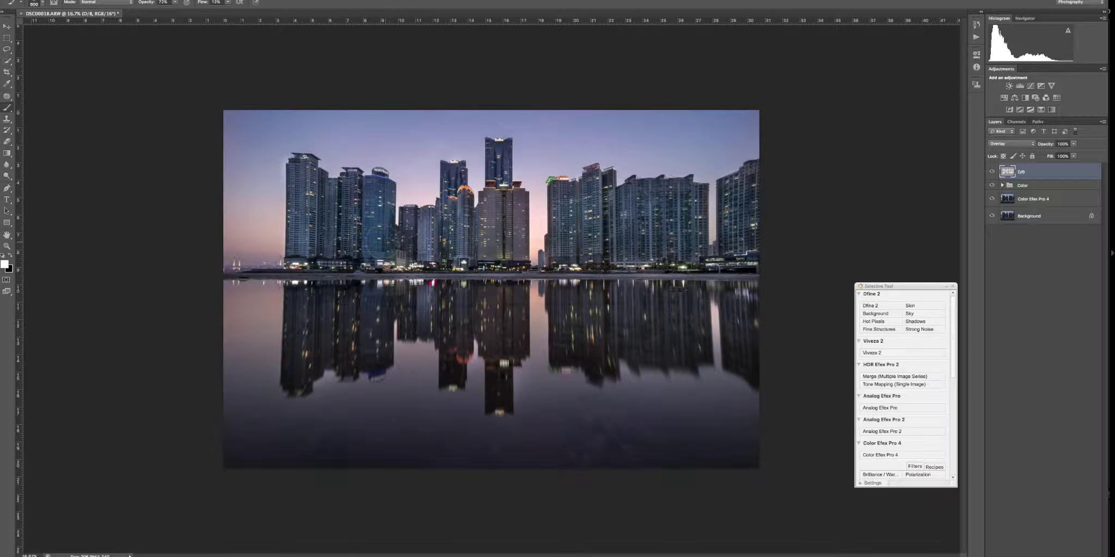
{"action": "mouse_move", "coordinate": [373, 223]}
{"action": "left_mouse_down"}
{"action": "mouse_move", "coordinate": [328, 219]}
{"action": "mouse_move", "coordinate": [320, 206]}
{"action": "mouse_move", "coordinate": [326, 239]}
{"action": "left_mouse_up"}
{"action": "left_click", "coordinate": [1023, 296]}
{"action": "left_click", "coordinate": [1030, 283]}
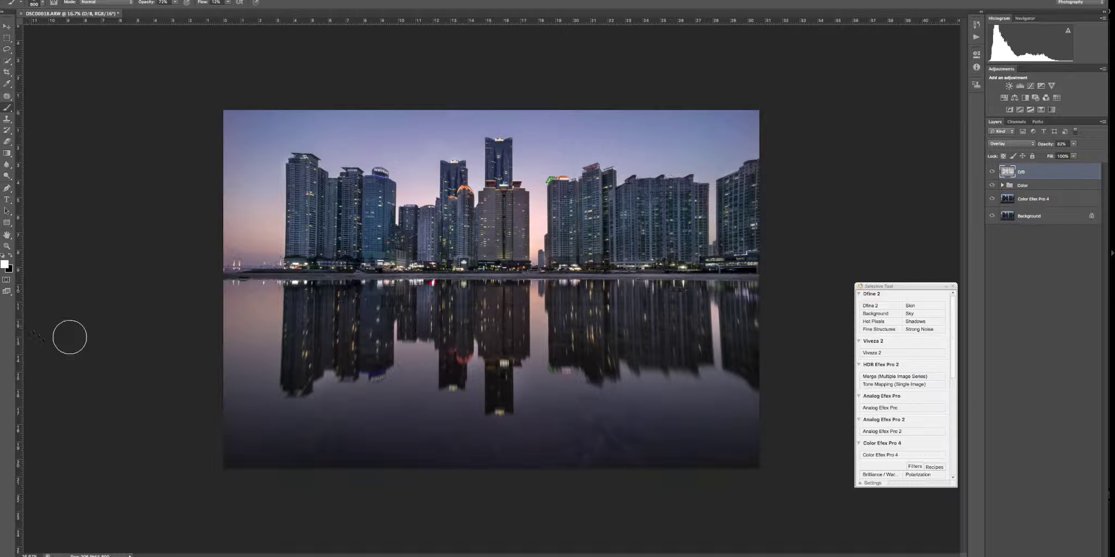
{"action": "key", "text": "x"}
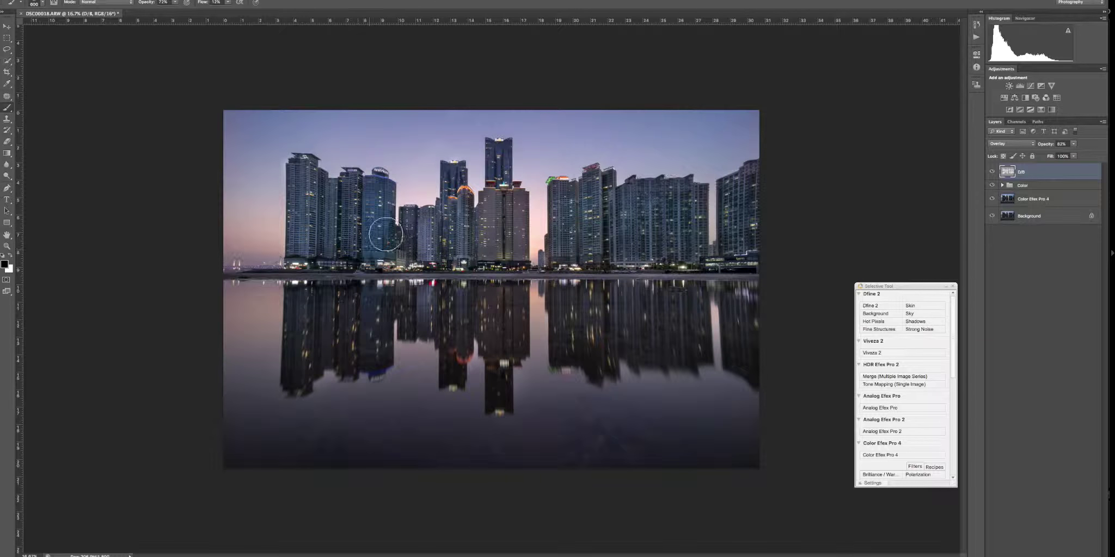
Step: Zoom into the skyline and use a smaller brush for fine burn strokes on individual towers
{"action": "key", "text": "super+equal"}
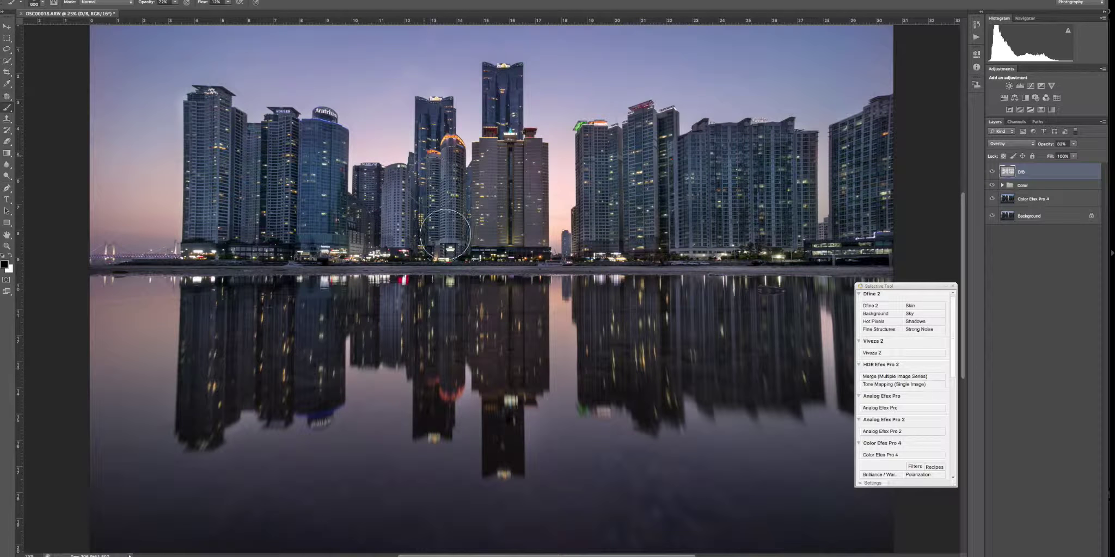
{"action": "key", "text": "bracketleft"}
{"action": "key", "text": "bracketleft"}
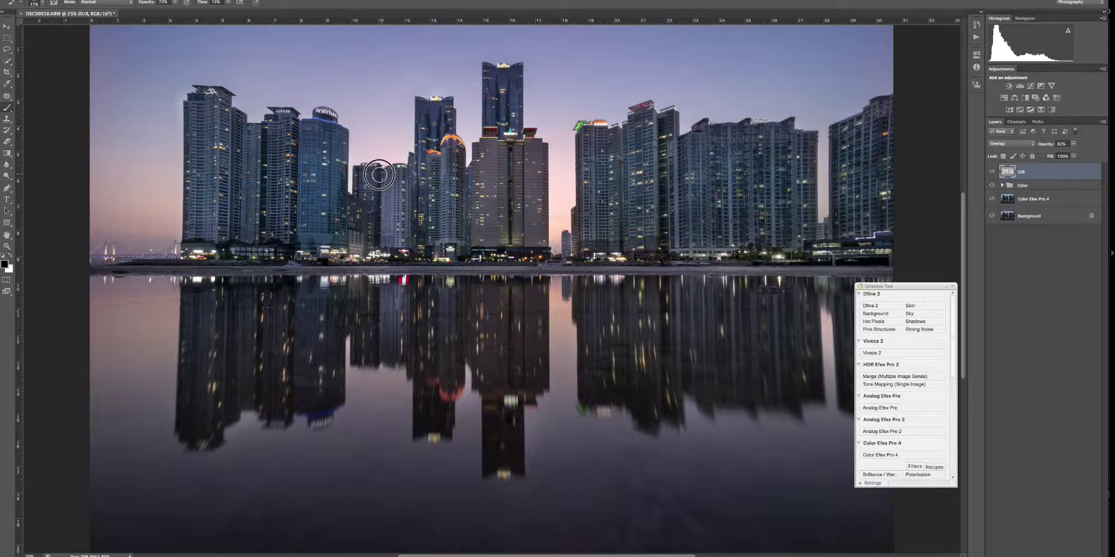
{"action": "key", "text": "bracketleft"}
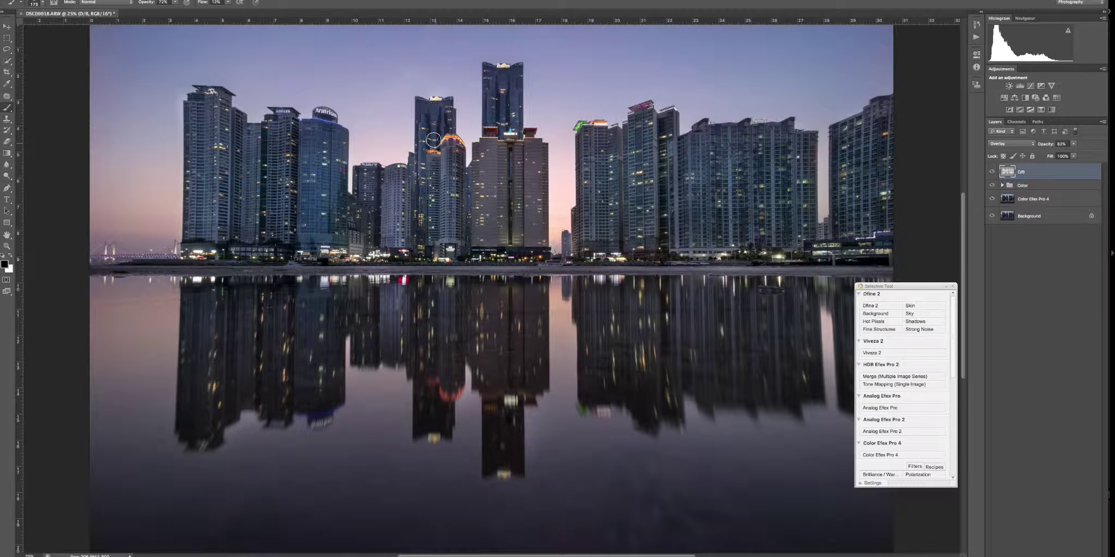
{"action": "left_click", "coordinate": [1040, 313]}
Step: Duplicate the Color Efex Pro 4 layer with Cmd+J and rename the copy 'sharp'
{"action": "key", "text": "ctrl+minus"}
{"action": "key", "text": "ctrl+minus"}
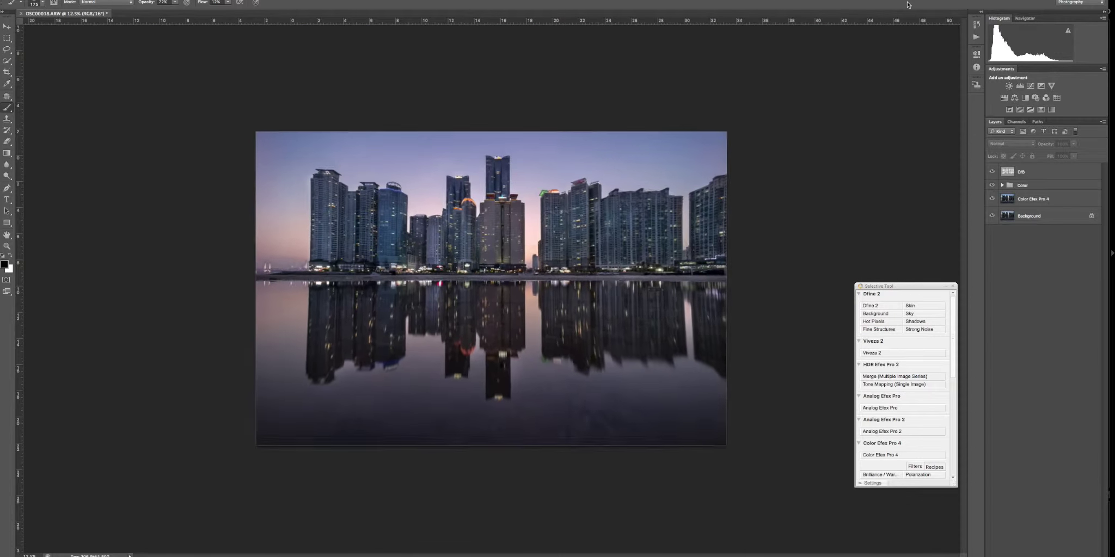
{"action": "key", "text": "ctrl+plus"}
{"action": "left_click", "coordinate": [1019, 199]}
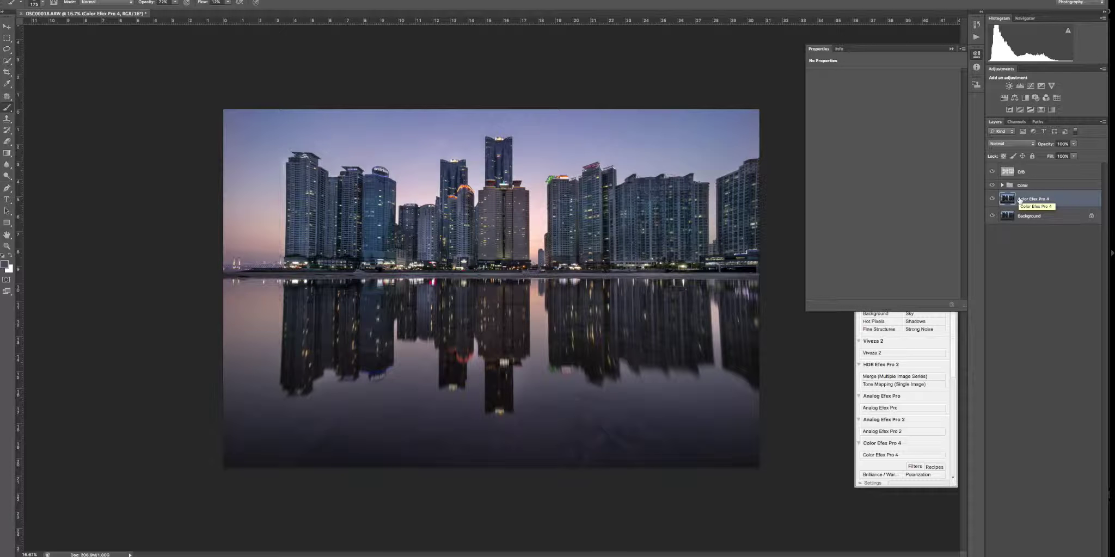
{"action": "key", "text": "ctrl+j"}
{"action": "double_click", "coordinate": [1049, 201]}
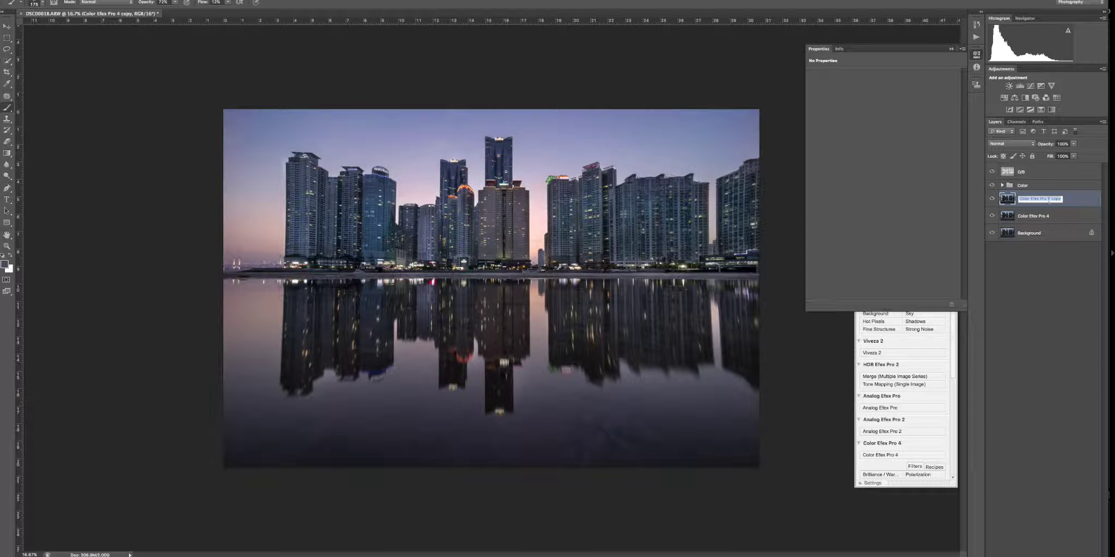
{"action": "type", "text": "sharp"}
{"action": "key", "text": "Return"}
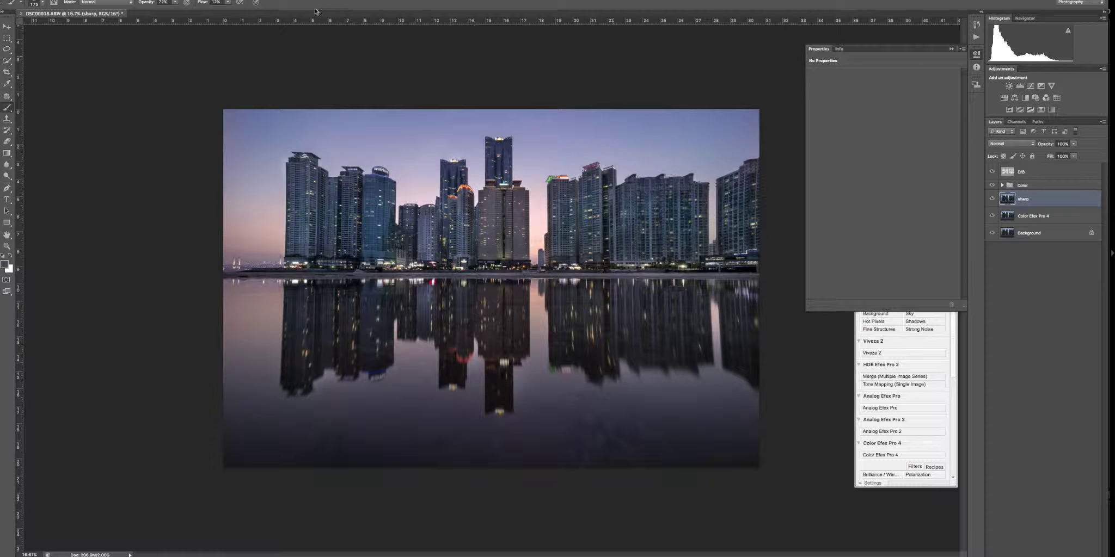
Step: Apply a 3.0 px High Pass filter to the sharp layer and set it to Overlay blending
{"action": "left_click", "coordinate": [175, 0]}
{"action": "mouse_move", "coordinate": [204, 0]}
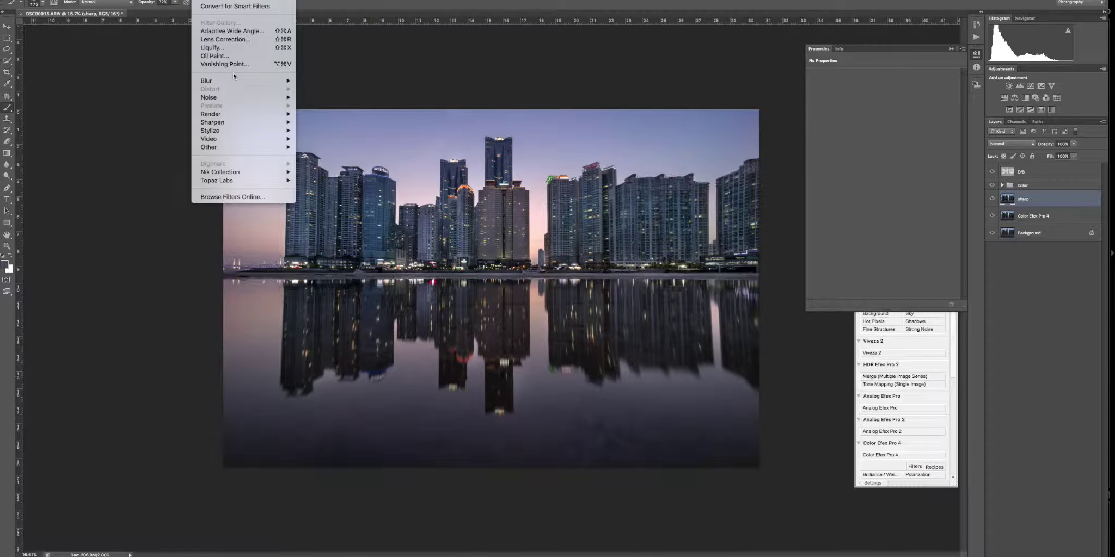
{"action": "mouse_move", "coordinate": [234, 148]}
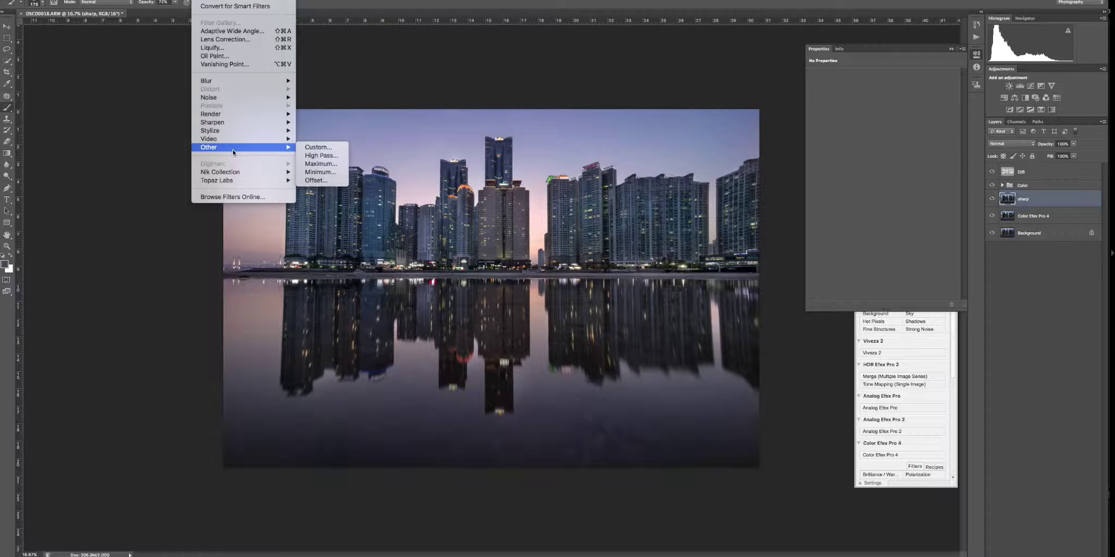
{"action": "left_click", "coordinate": [323, 155]}
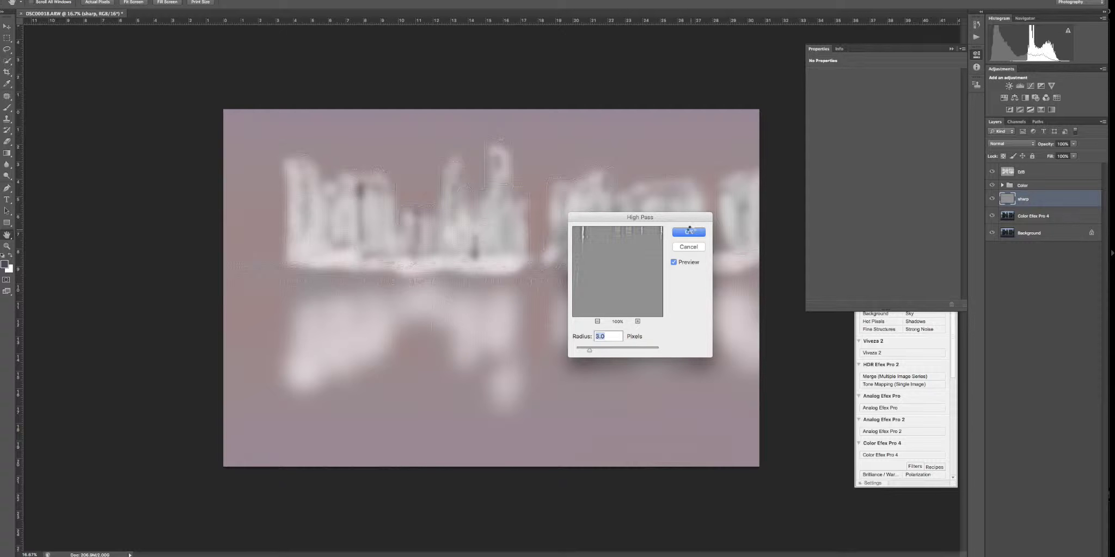
{"action": "left_click", "coordinate": [689, 232]}
{"action": "key", "text": "b"}
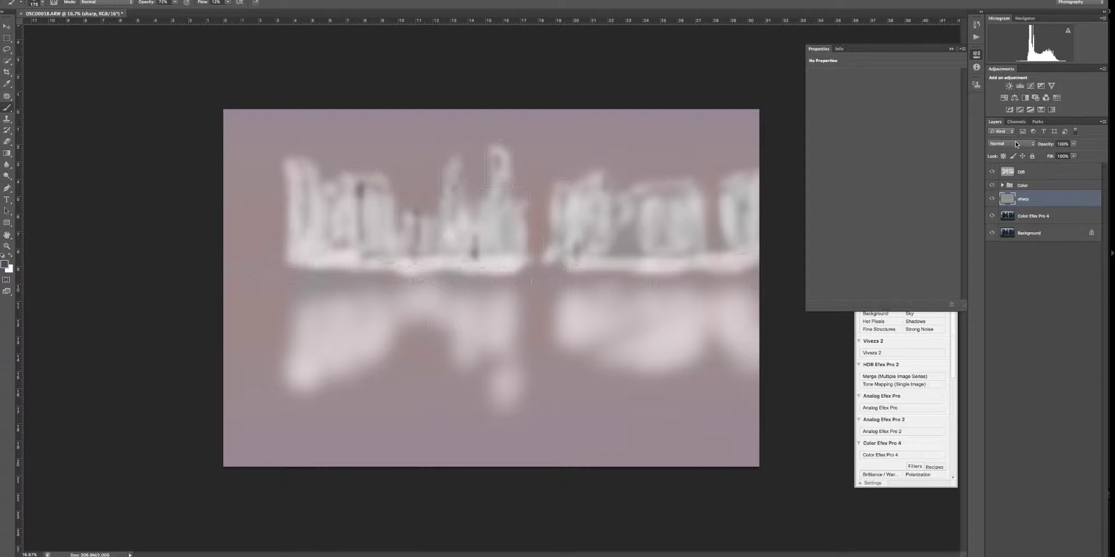
{"action": "left_click", "coordinate": [1015, 145]}
{"action": "left_click", "coordinate": [1016, 228]}
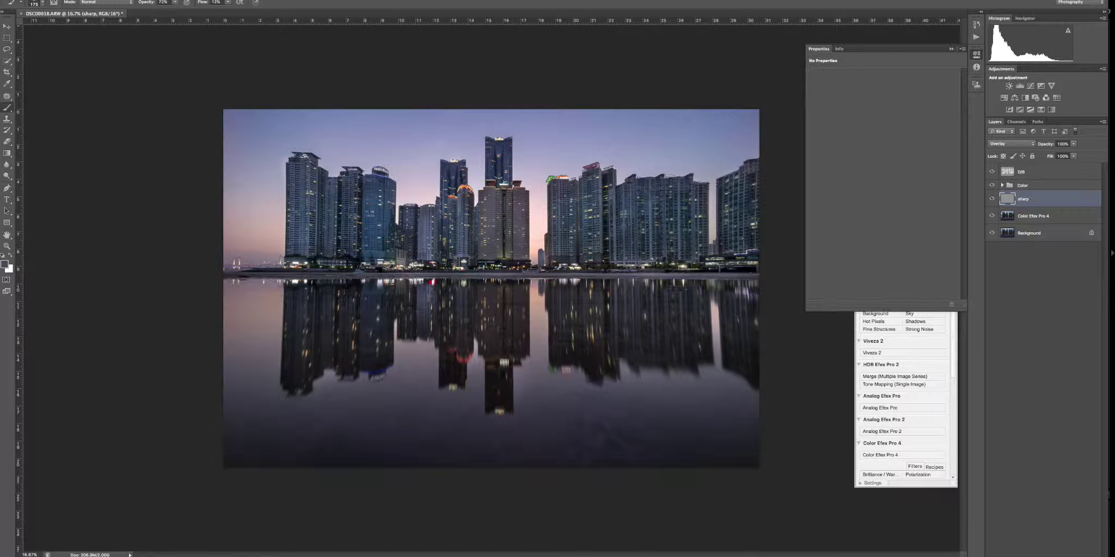
Step: Drop the sharp layer's empty mask and select the sky with Color Range at fuzziness 162
{"action": "left_click", "coordinate": [1054, 554]}
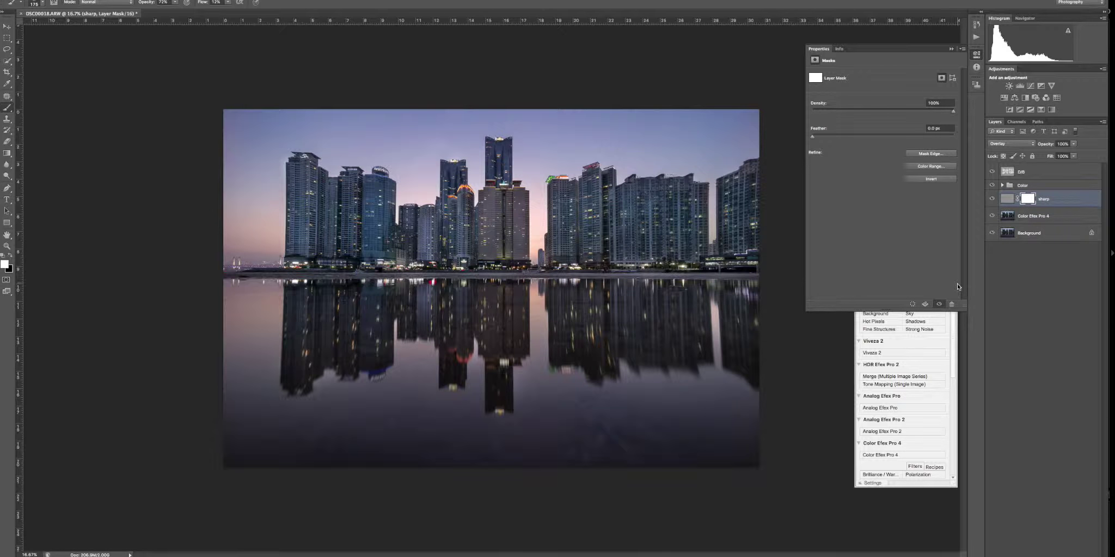
{"action": "left_click", "coordinate": [951, 303]}
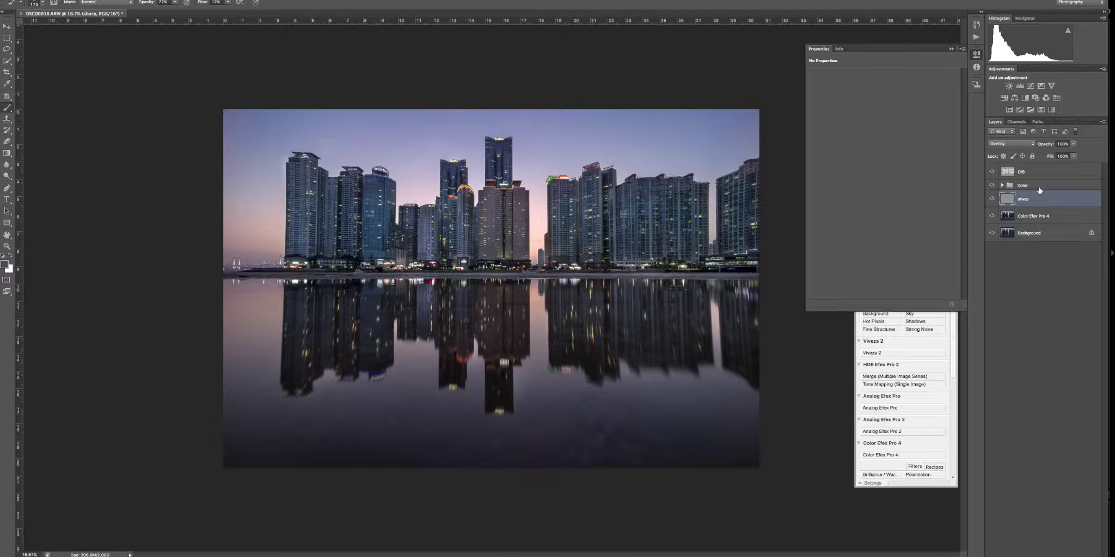
{"action": "left_click", "coordinate": [180, 0]}
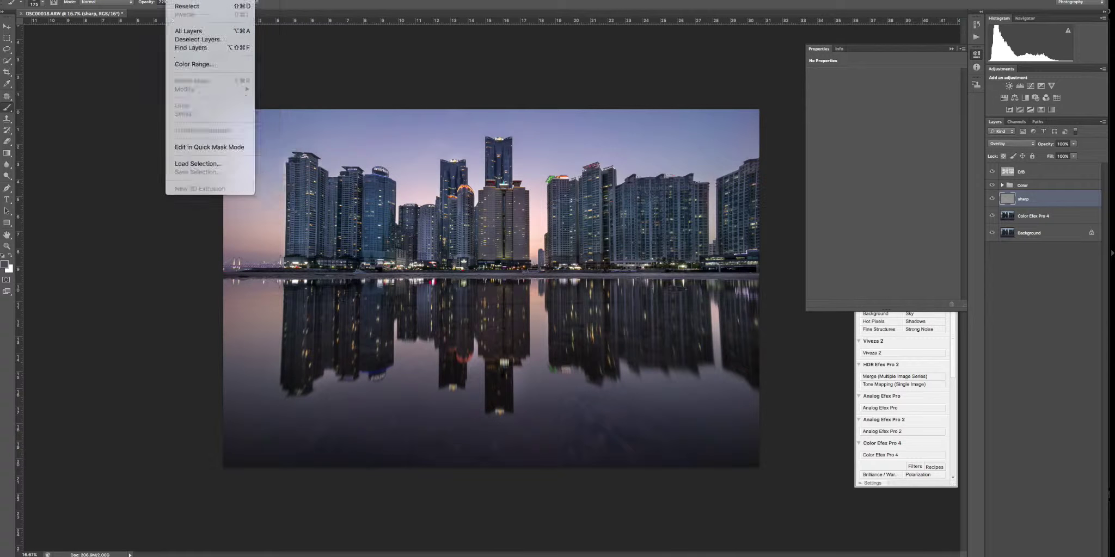
{"action": "left_click", "coordinate": [194, 64]}
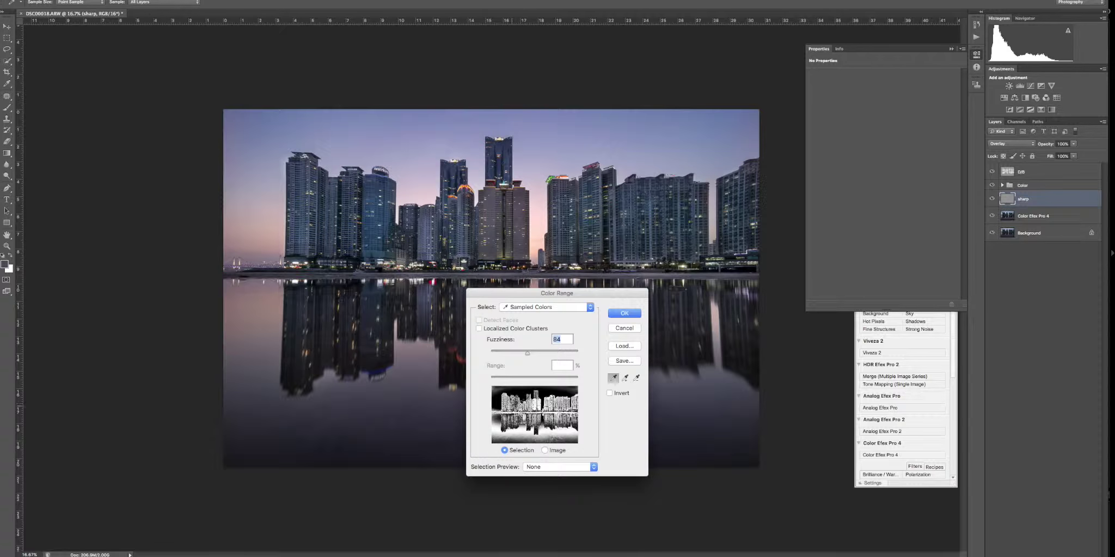
{"action": "left_click", "coordinate": [535, 155]}
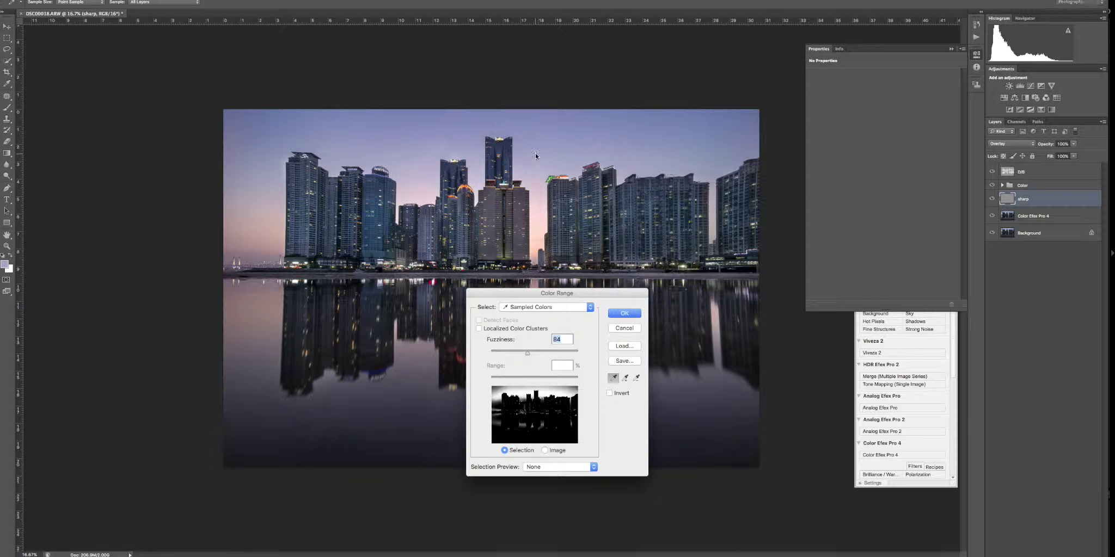
{"action": "left_click", "coordinate": [554, 351]}
{"action": "left_click_drag", "start_coordinate": [554, 351], "coordinate": [561, 352]}
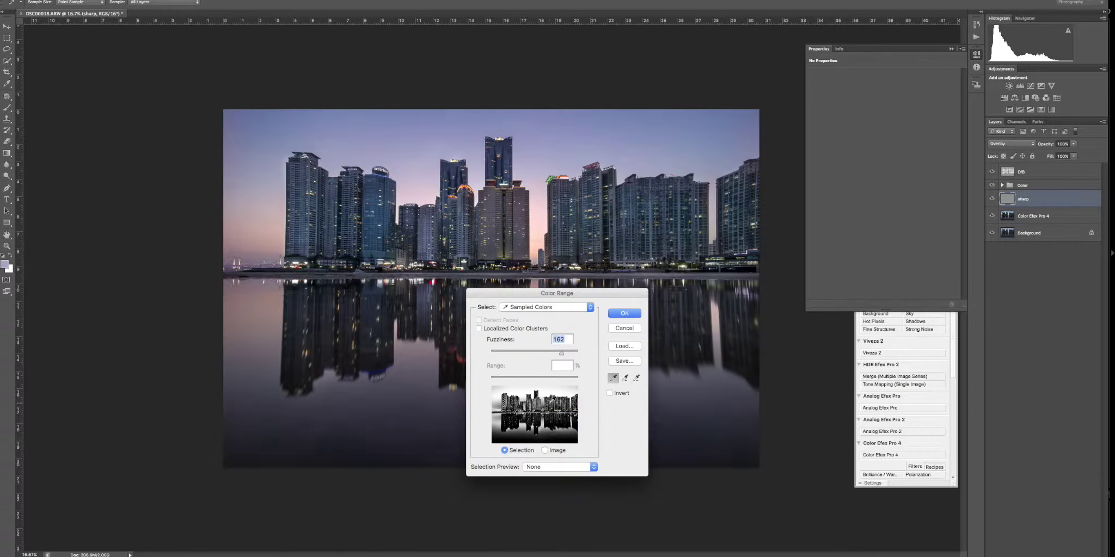
{"action": "left_click", "coordinate": [621, 313]}
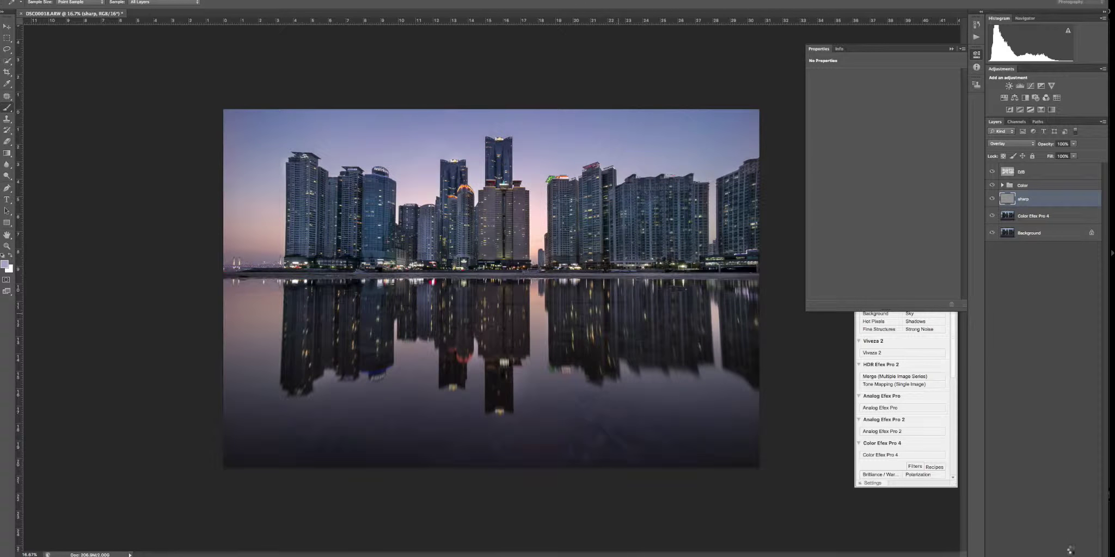
{"action": "left_click", "coordinate": [1048, 550]}
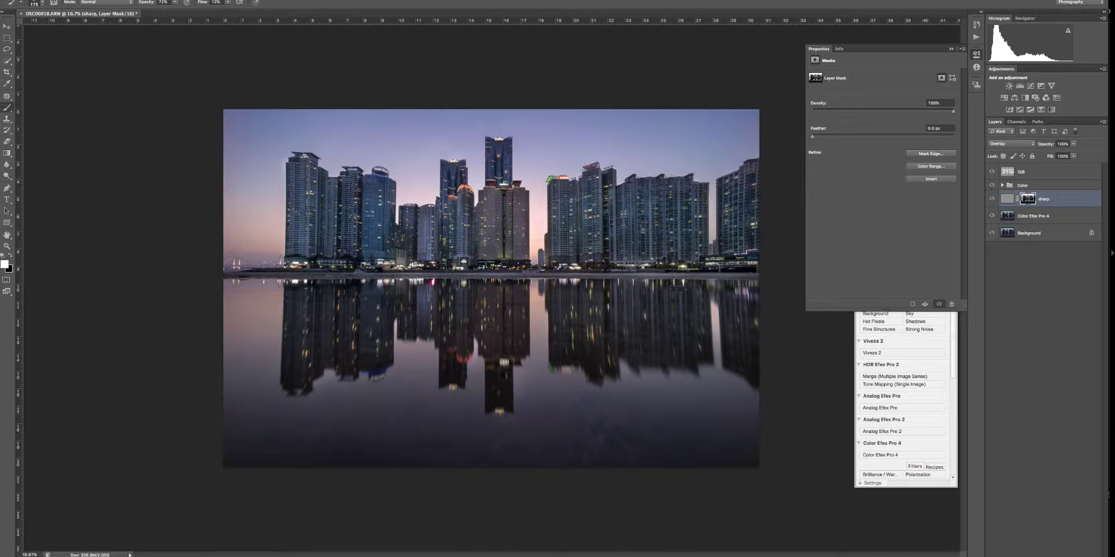
{"action": "left_click", "coordinate": [1028, 199], "text": "alt"}
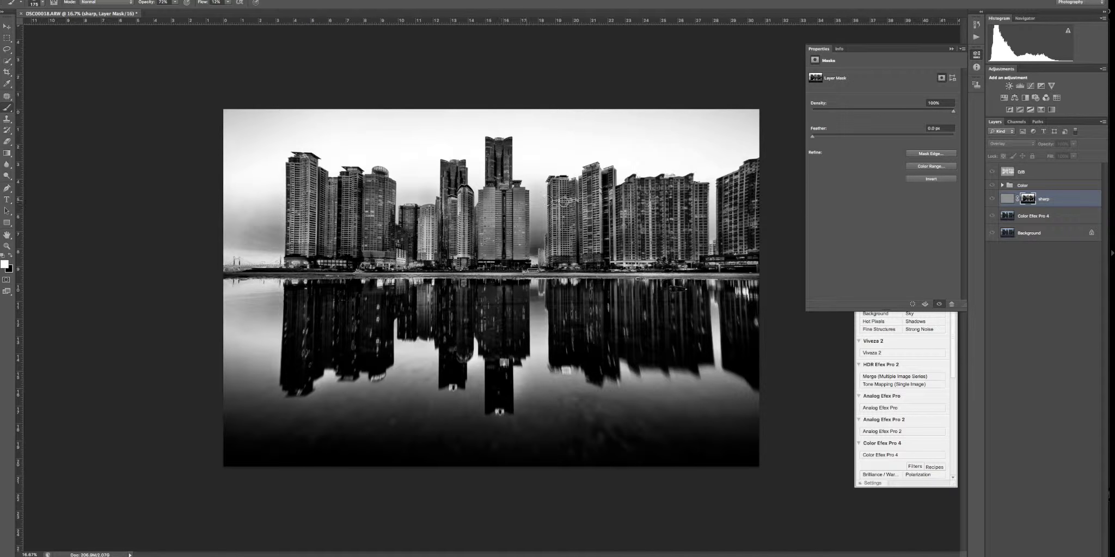
{"action": "left_click", "coordinate": [1008, 290]}
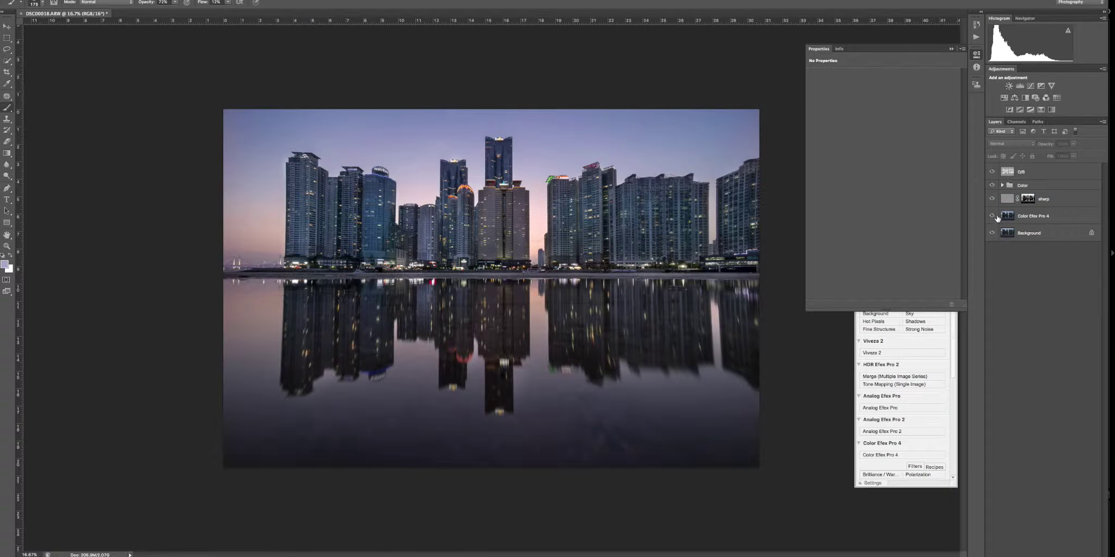
{"action": "key", "text": "ctrl+plus"}
{"action": "key", "text": "ctrl+plus"}
{"action": "key", "text": "ctrl+plus"}
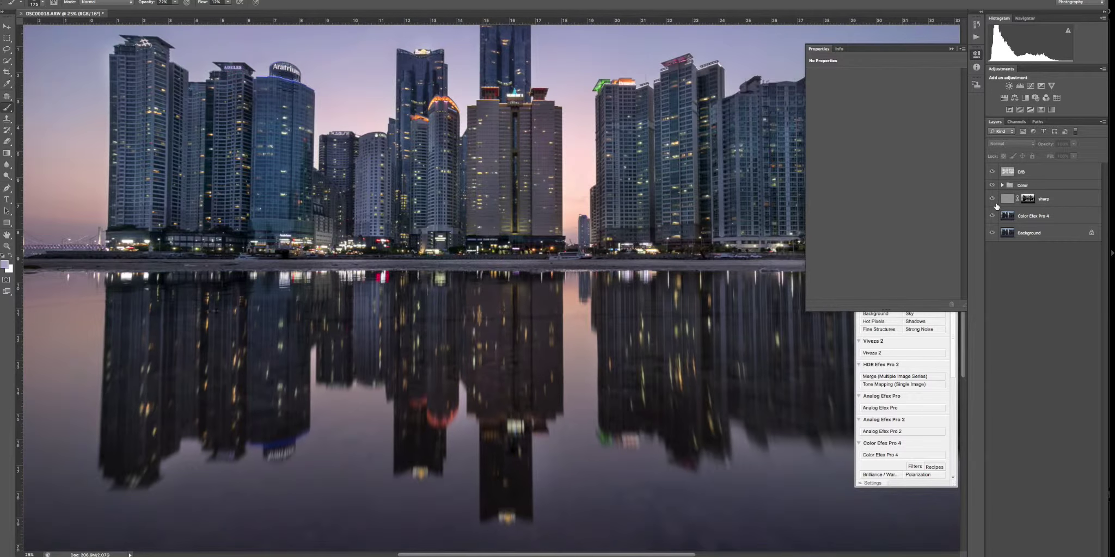
{"action": "scroll", "coordinate": [661, 217], "scroll_direction": "up", "scroll_amount": 10}
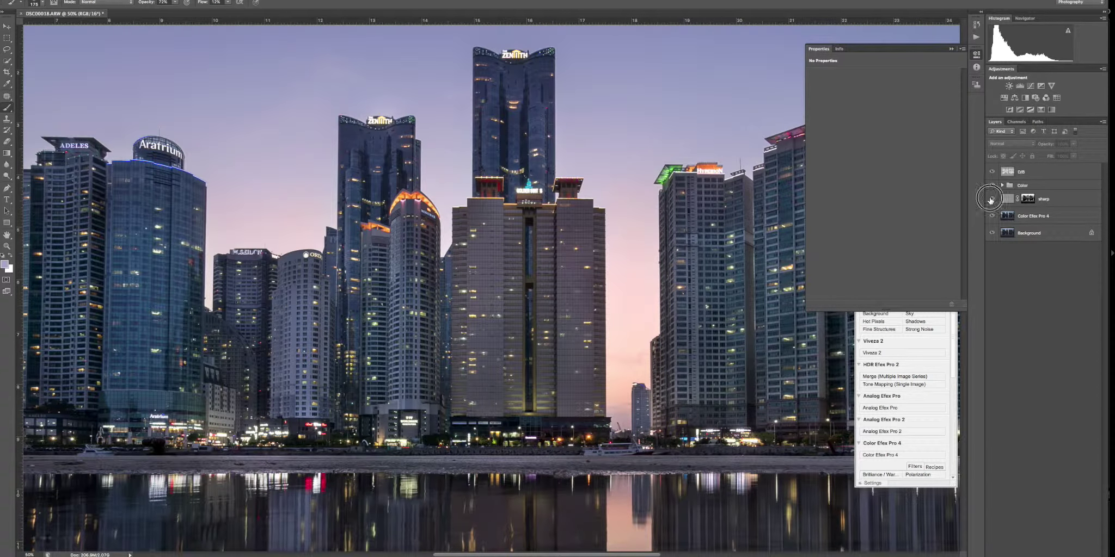
{"action": "left_click", "coordinate": [991, 200]}
{"action": "left_click", "coordinate": [990, 200]}
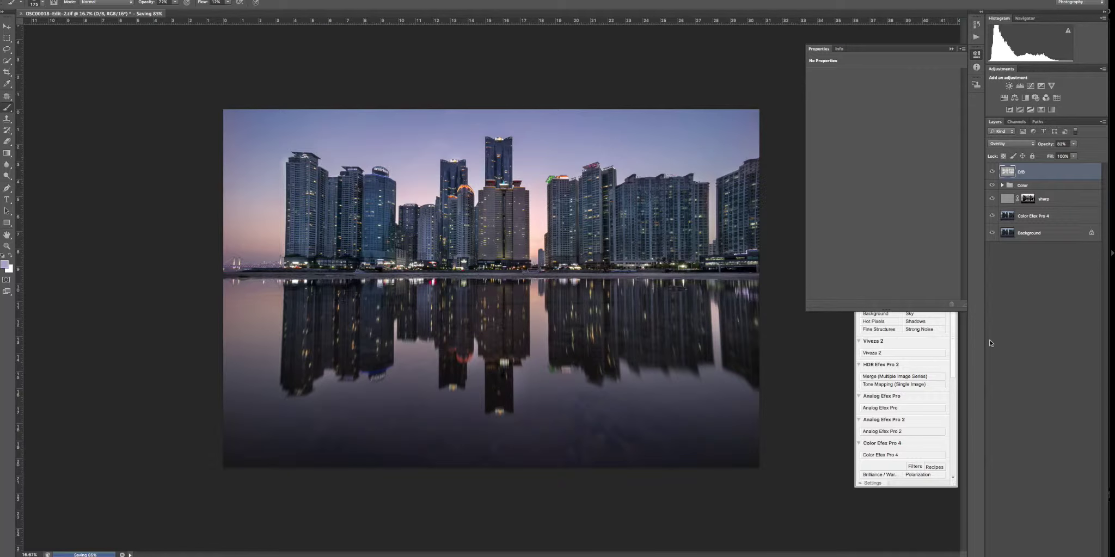
Step: Hide the D/B, Color, sharp and Color Efex Pro 4 layers, then toggle Layer 1 to compare before and after
{"action": "left_click", "coordinate": [1040, 232], "text": "shift"}
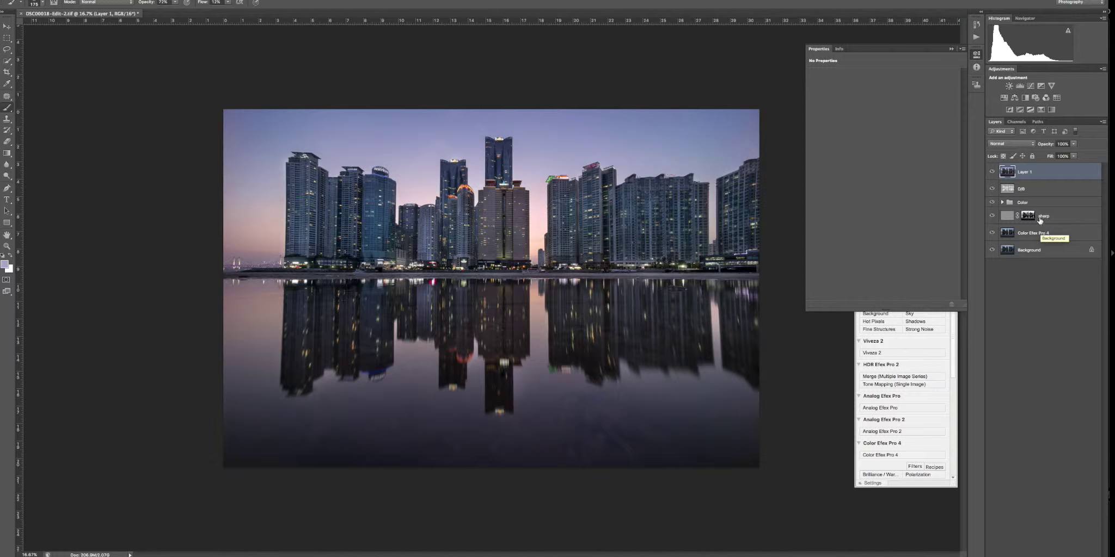
{"action": "left_click_drag", "start_coordinate": [991, 233], "coordinate": [991, 188]}
{"action": "left_click", "coordinate": [991, 172]}
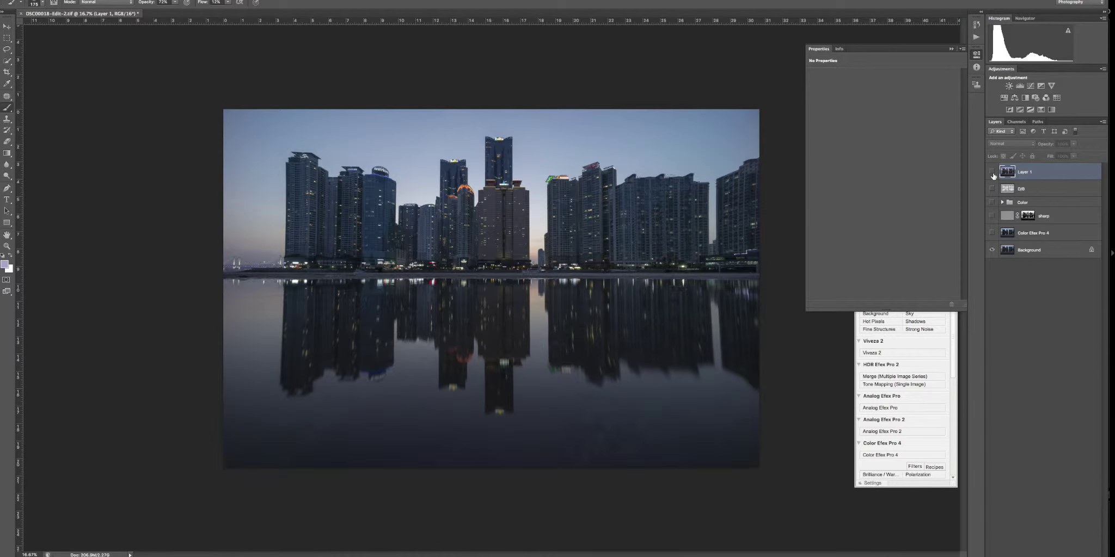
{"action": "left_click", "coordinate": [991, 172]}
{"action": "left_click", "coordinate": [992, 172]}
{"action": "left_click", "coordinate": [991, 172]}
{"action": "left_click", "coordinate": [992, 174]}
{"action": "left_click", "coordinate": [992, 173]}
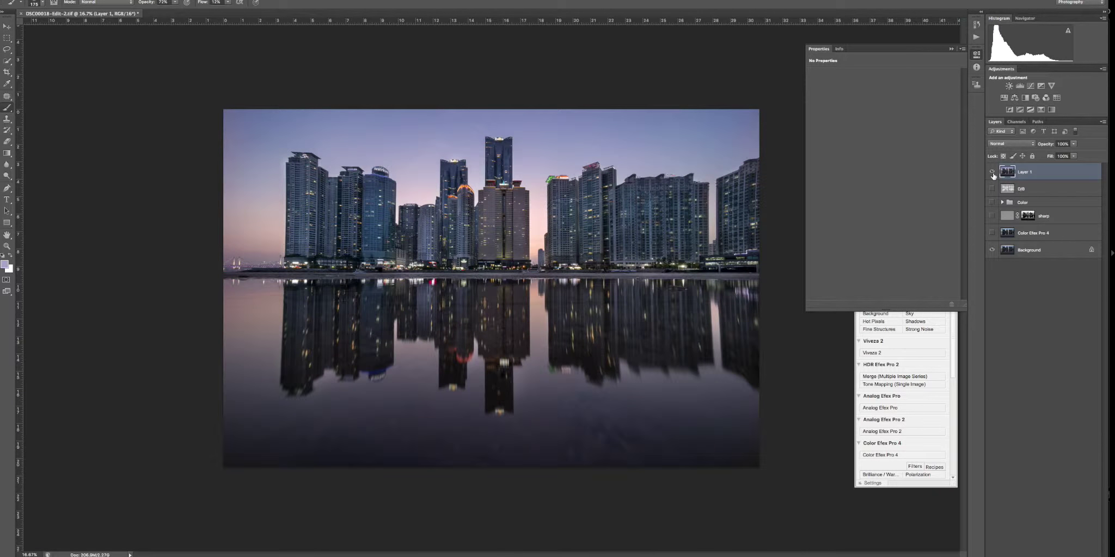